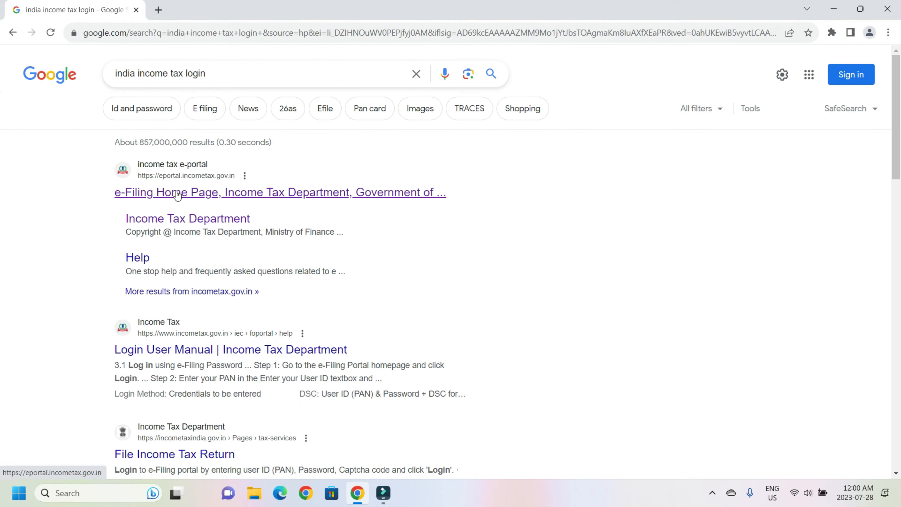
Step: Open the 'e-Filing Home Page, Income Tax Department' result from the Google search
click(175, 192)
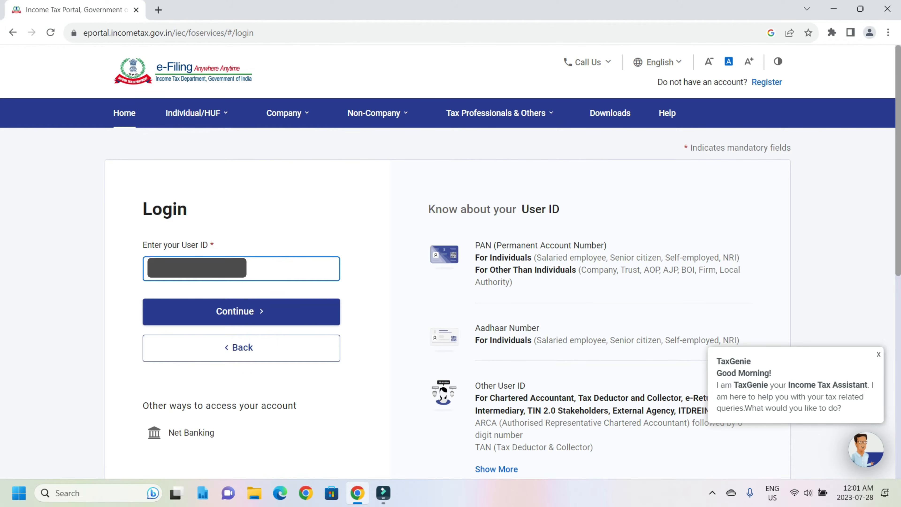
Step: Sign in with the PAN and account password, confirming the secure access message
click(210, 319)
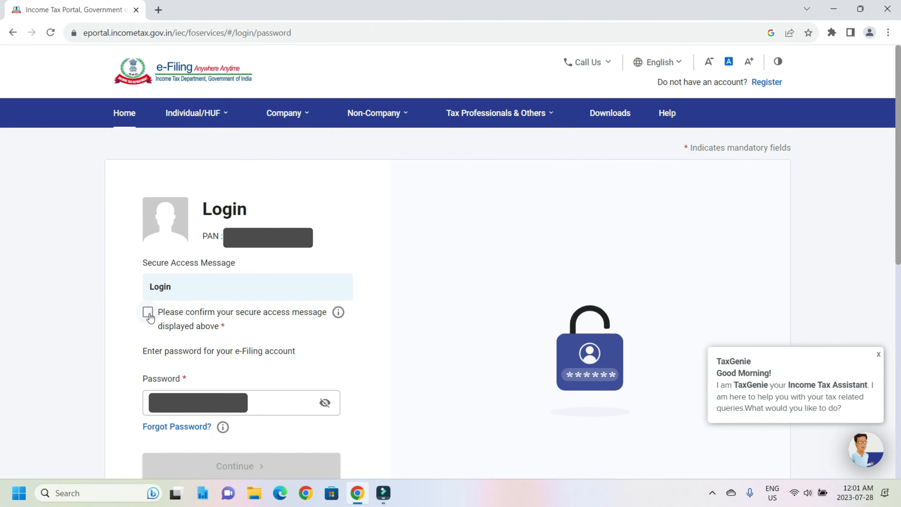
click(149, 314)
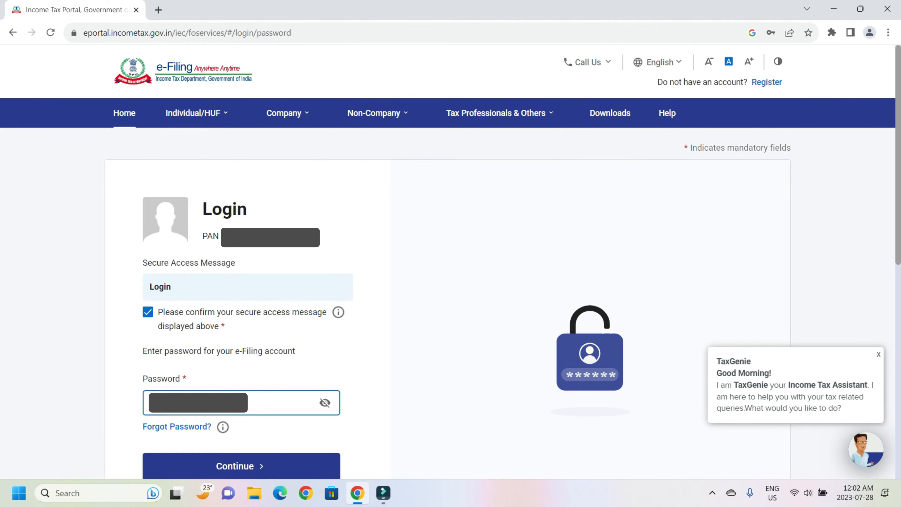
click(270, 467)
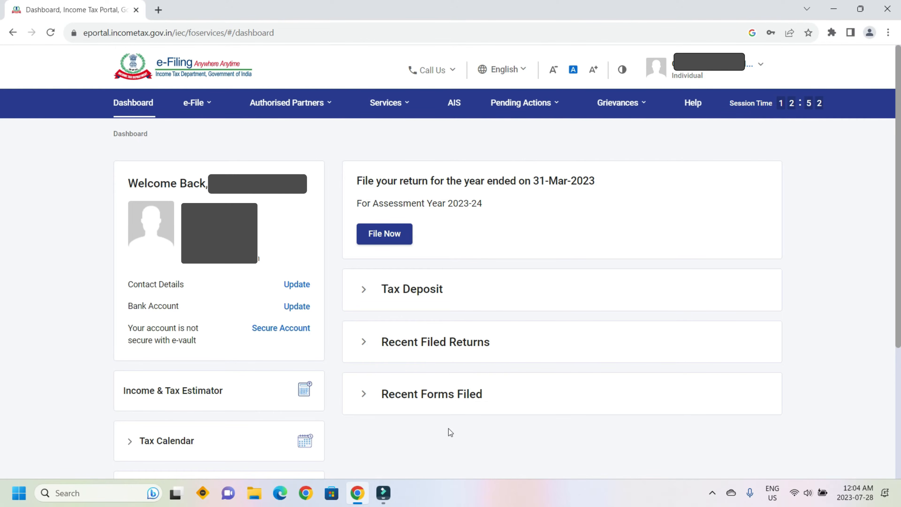
Step: Start a return for assessment year 2023-24 (Current A.Y.) in Online filing mode
click(394, 235)
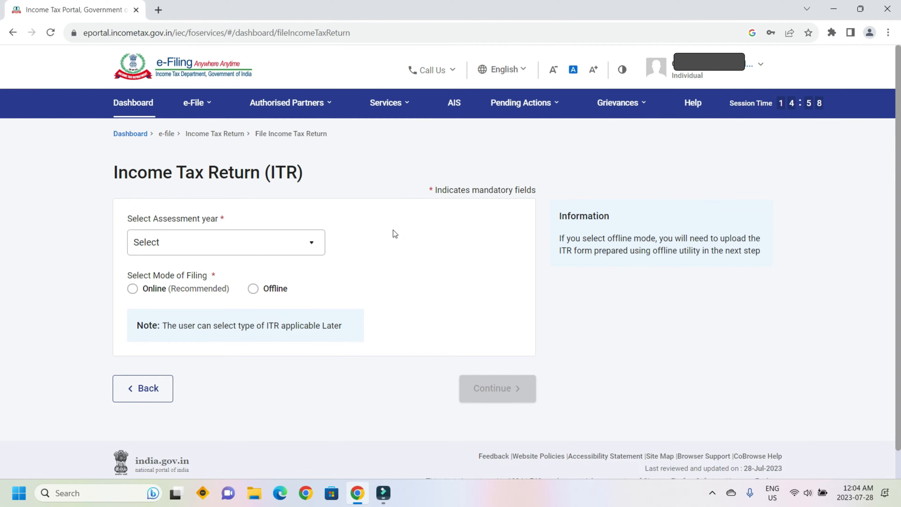
click(214, 245)
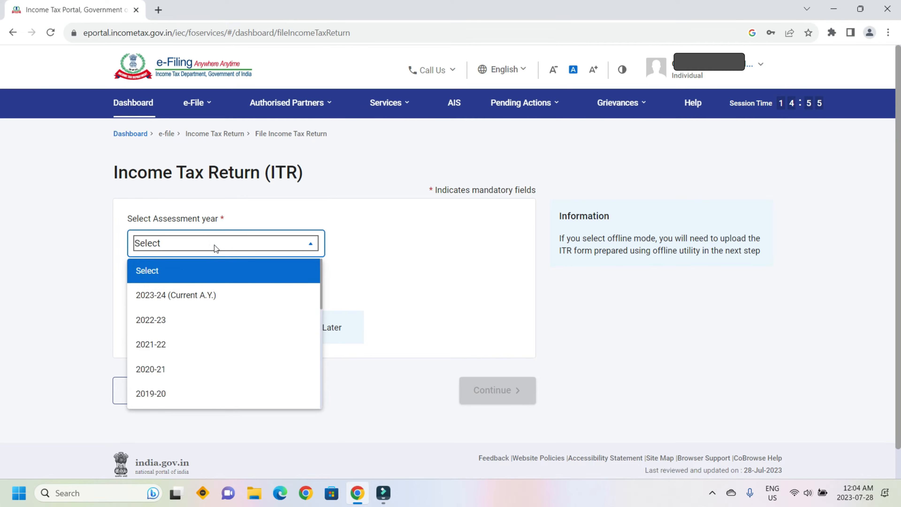
click(179, 304)
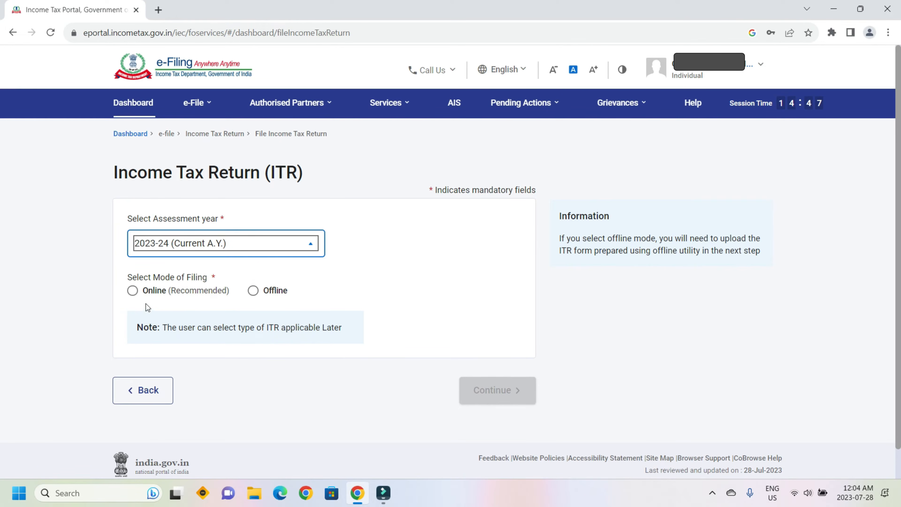
click(132, 291)
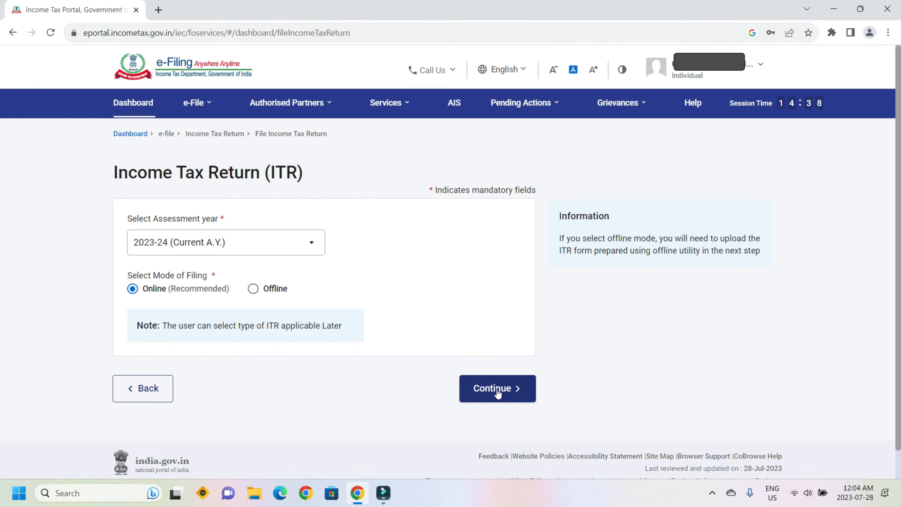
click(498, 389)
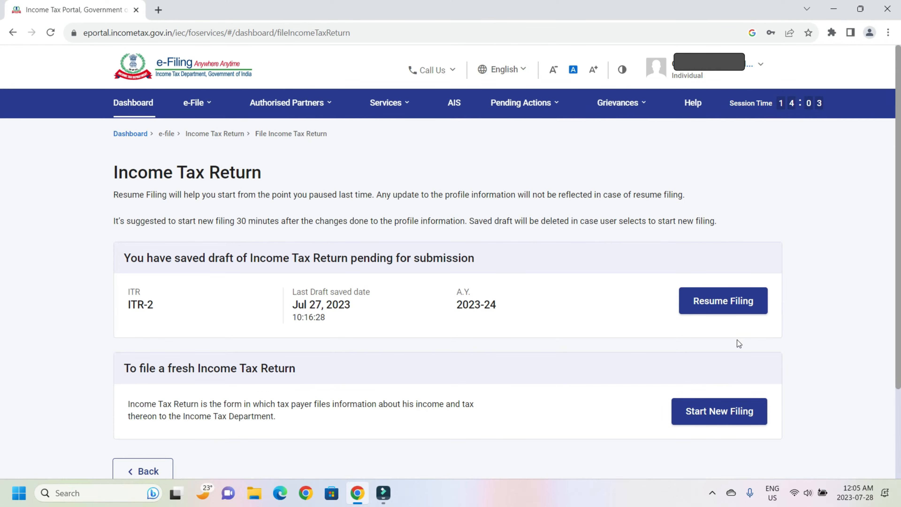
Step: Start a new filing as an Individual and bring up the Select ITR Form list
click(735, 413)
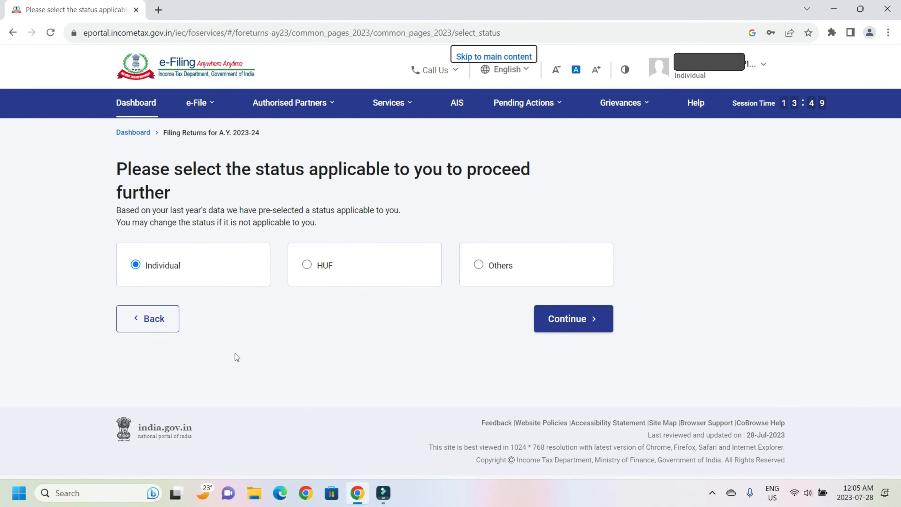
click(551, 321)
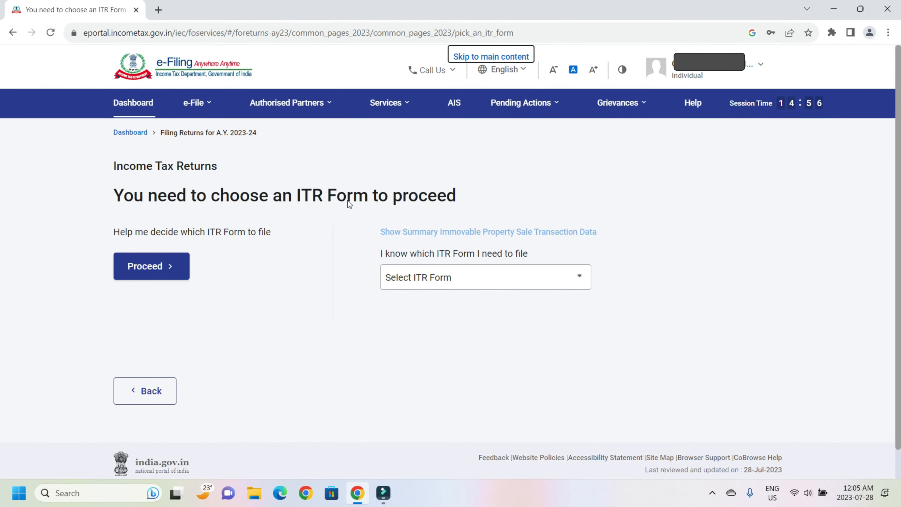
click(427, 277)
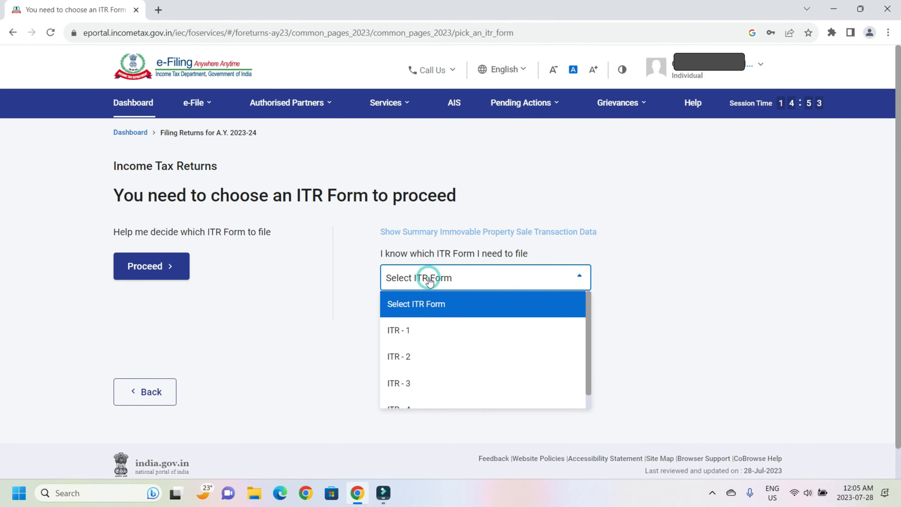
scroll(431, 304, down, 1)
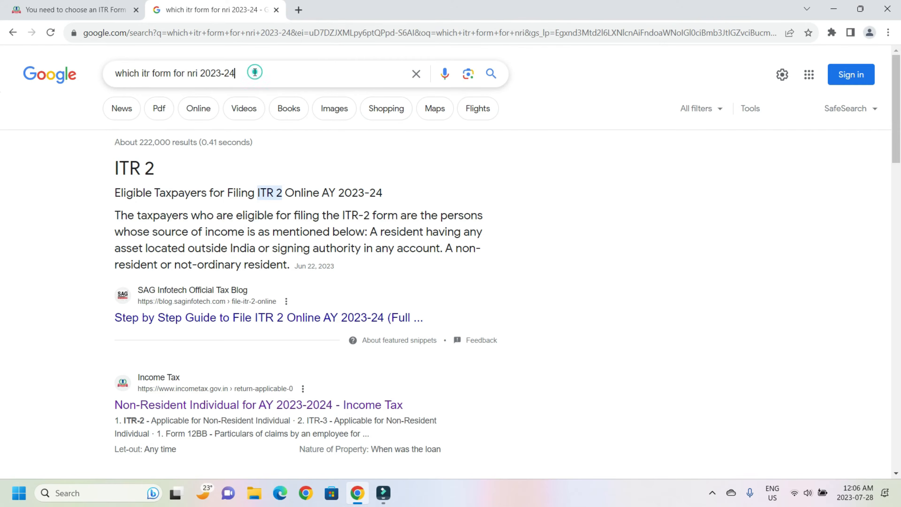
Step: Check the Google results confirming ITR 2 is the NRI return form for AY 2023-24
triple_click(254, 73)
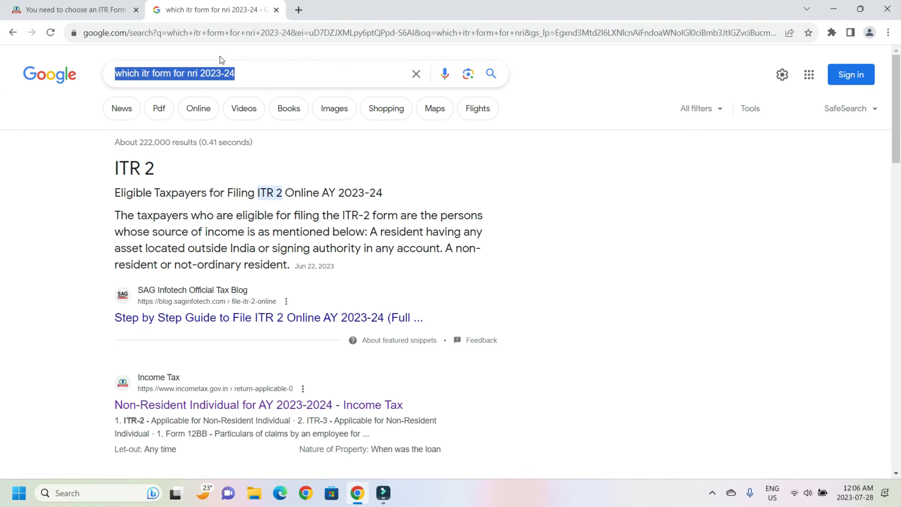
drag(114, 165, 155, 172)
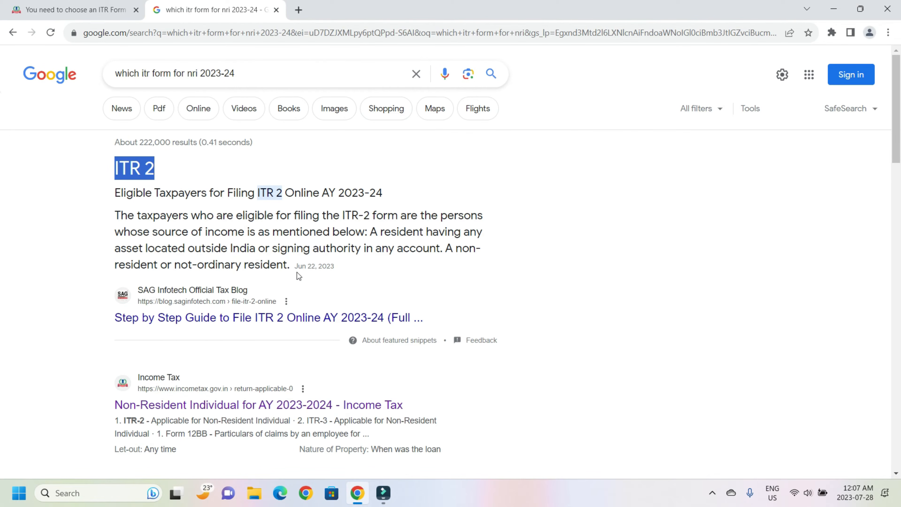
scroll(296, 275, down, 5)
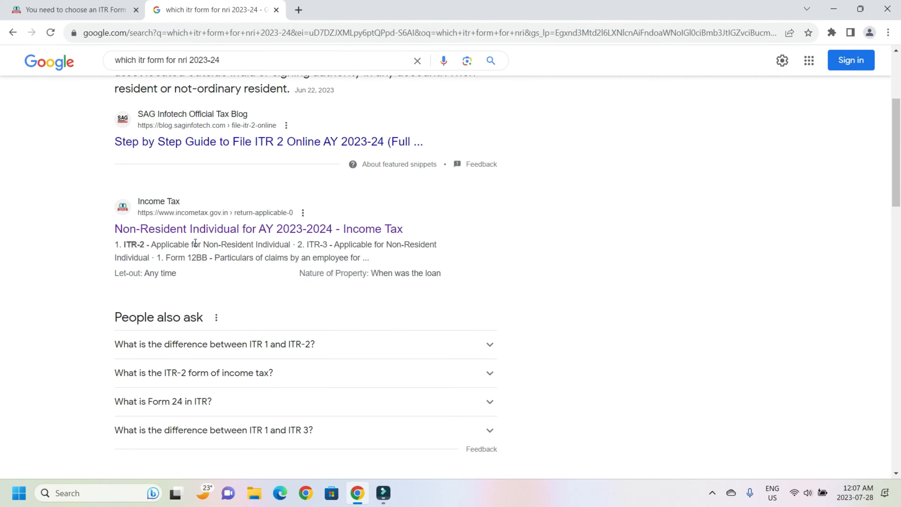
scroll(285, 256, down, 1)
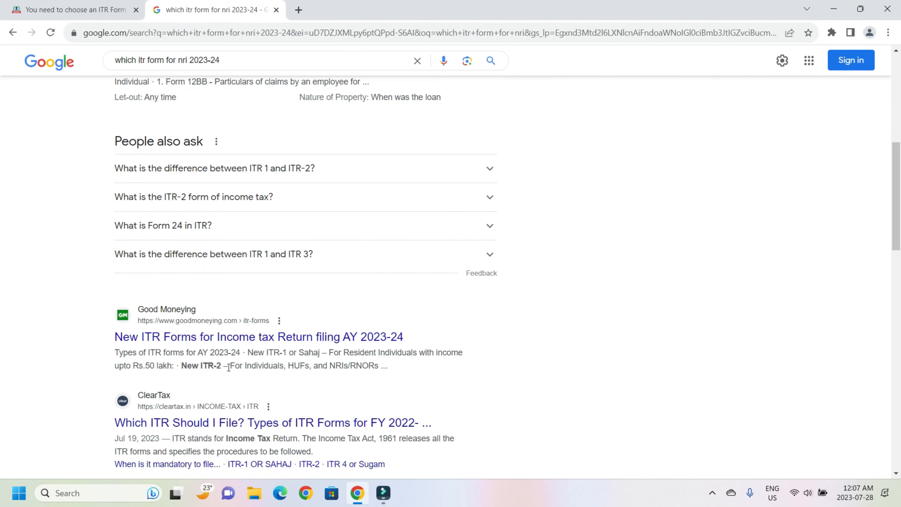
scroll(324, 360, up, 6)
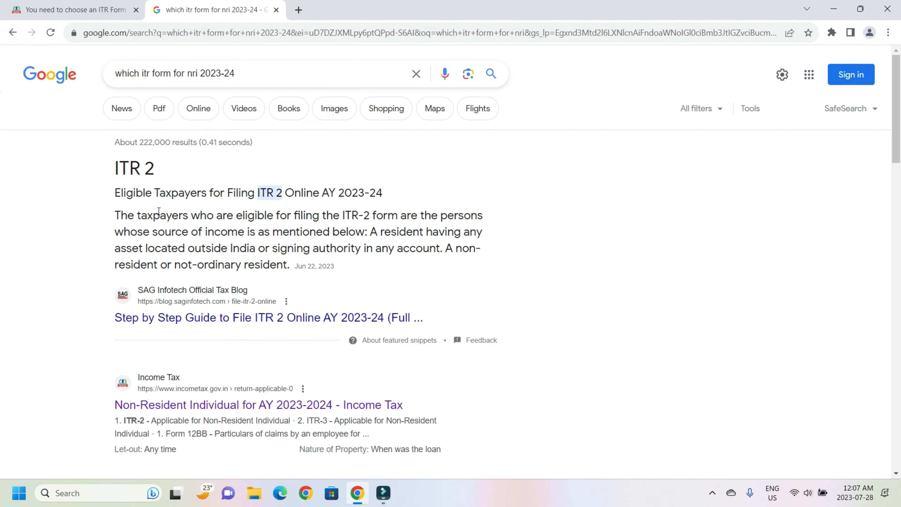
triple_click(117, 167)
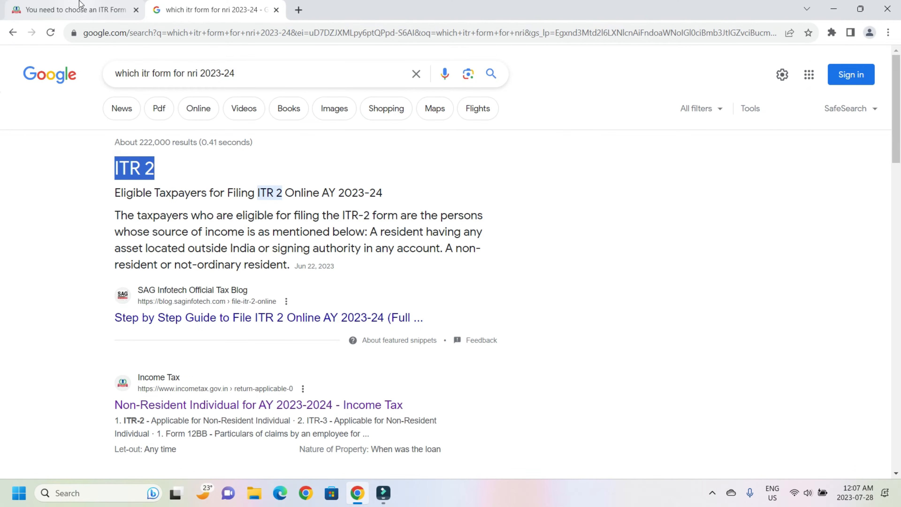
click(80, 3)
Step: Select ITR - 2 as the return form and proceed with it
click(394, 325)
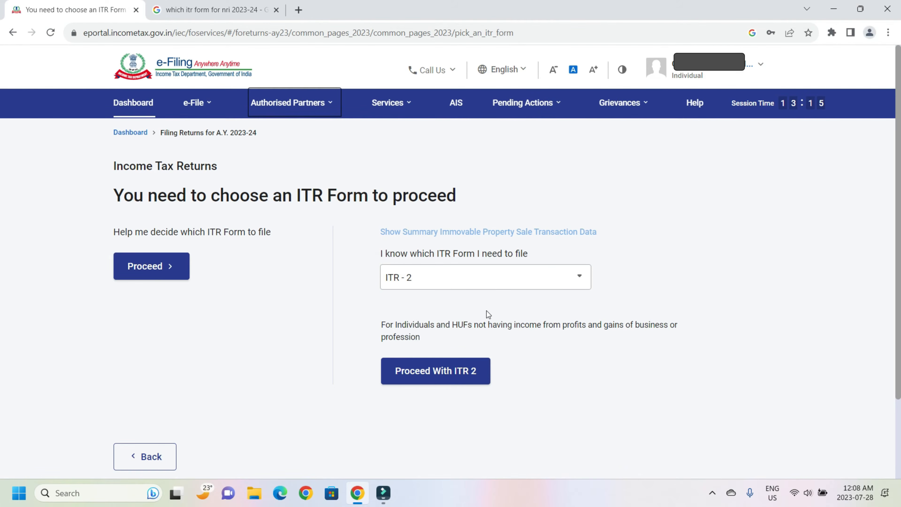
click(443, 376)
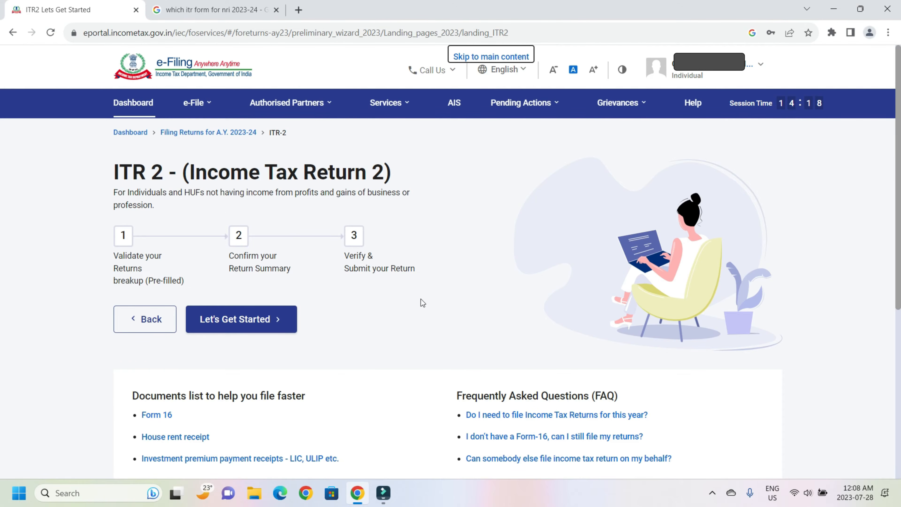
Step: Begin the ITR 2 filing with 'Others' as the reason for filing
click(259, 326)
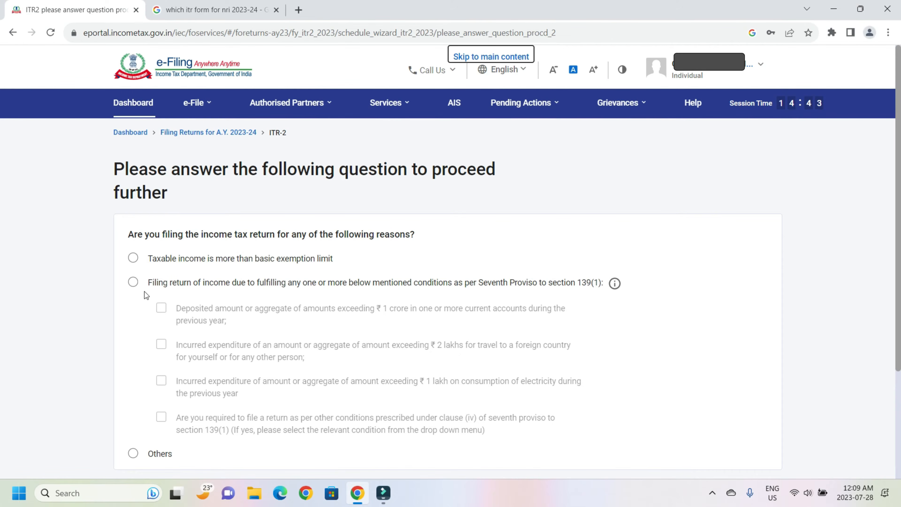
click(133, 454)
scroll(741, 372, down, 3)
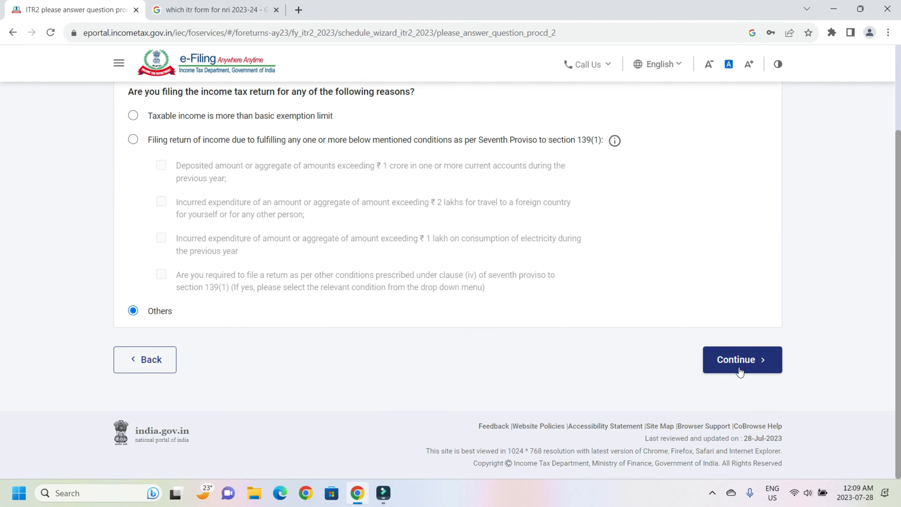
click(740, 369)
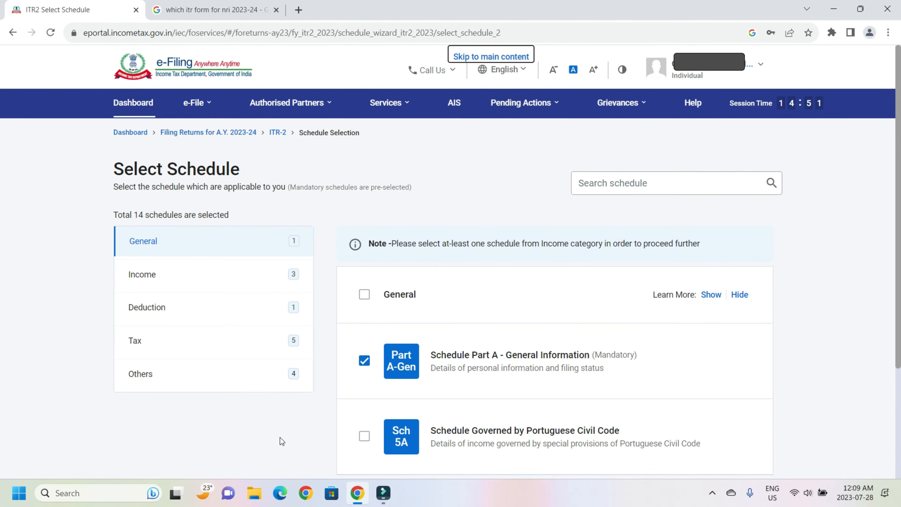
Step: Accept the 14 preselected schedules and acknowledge the schedules note
scroll(281, 437, down, 5)
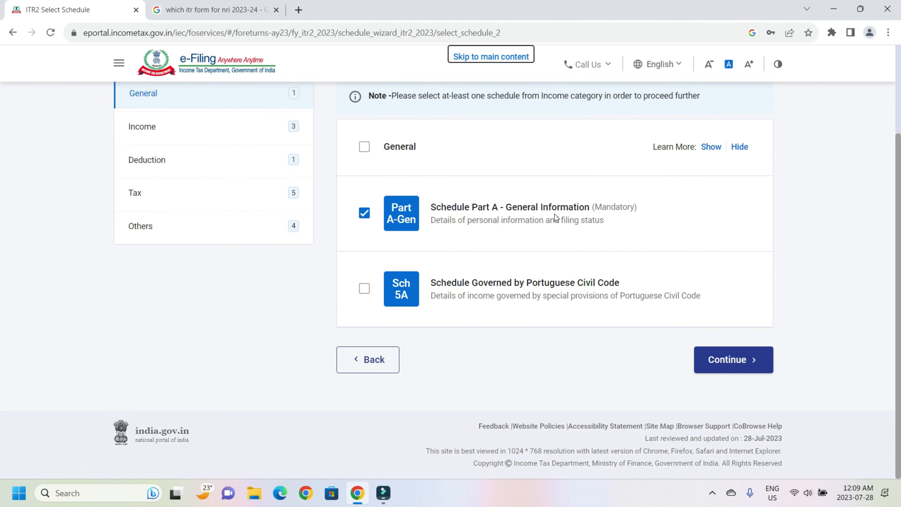
click(746, 370)
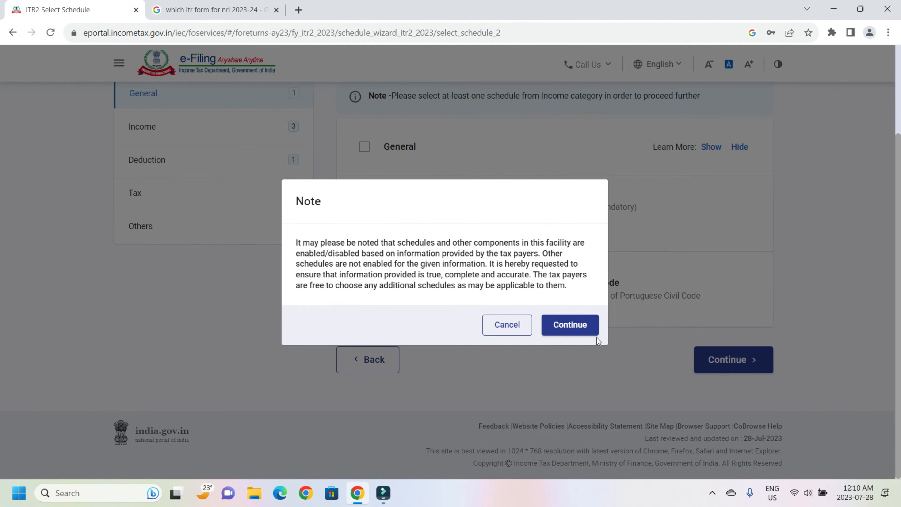
click(565, 329)
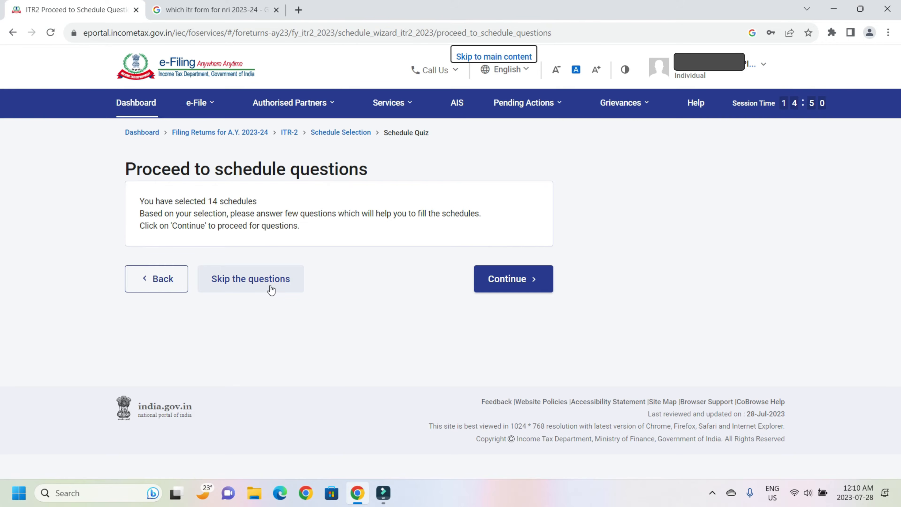
Step: Decline the new tax regime under section 115BAC
click(504, 280)
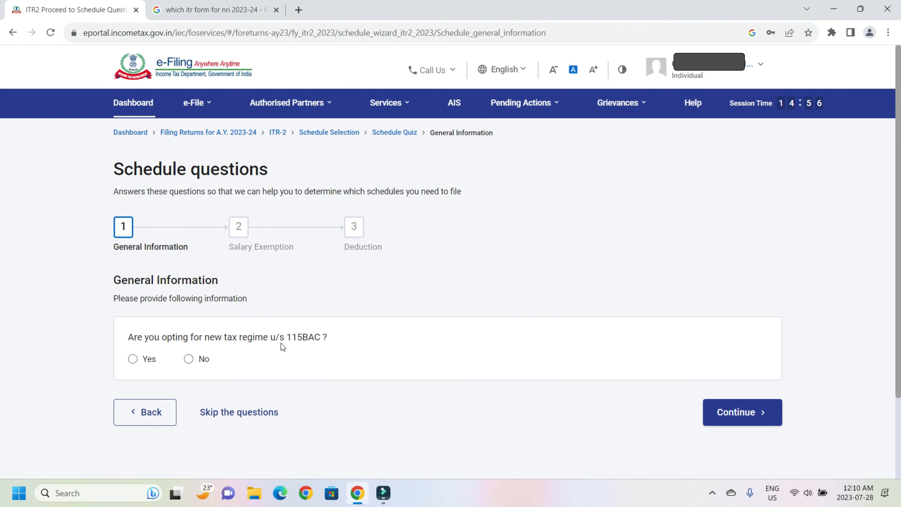
click(189, 360)
click(736, 413)
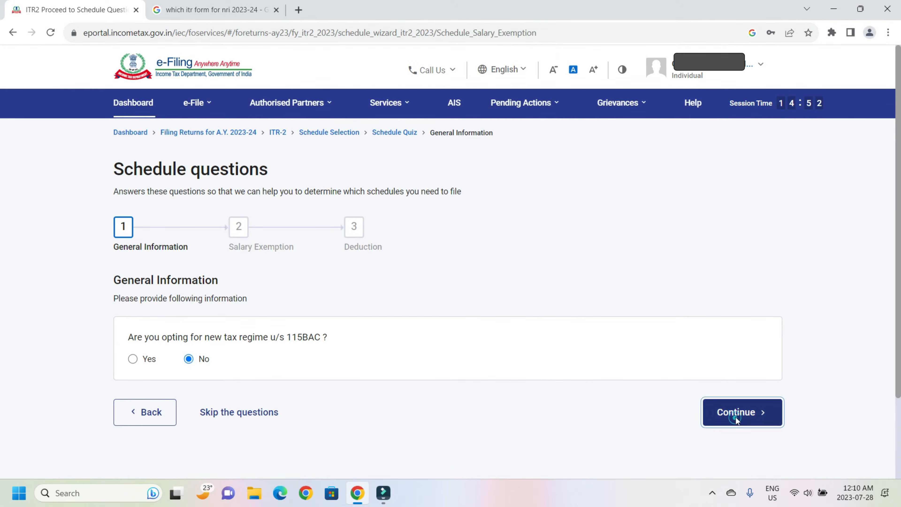
Step: Answer No to travel/uniform, special allowances, HRA, LTA and other salary exemptions
scroll(675, 312, down, 5)
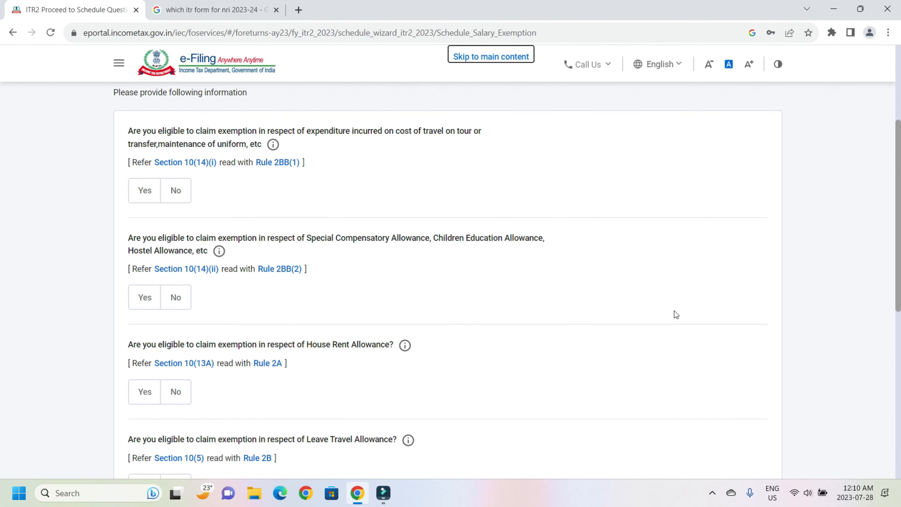
click(176, 192)
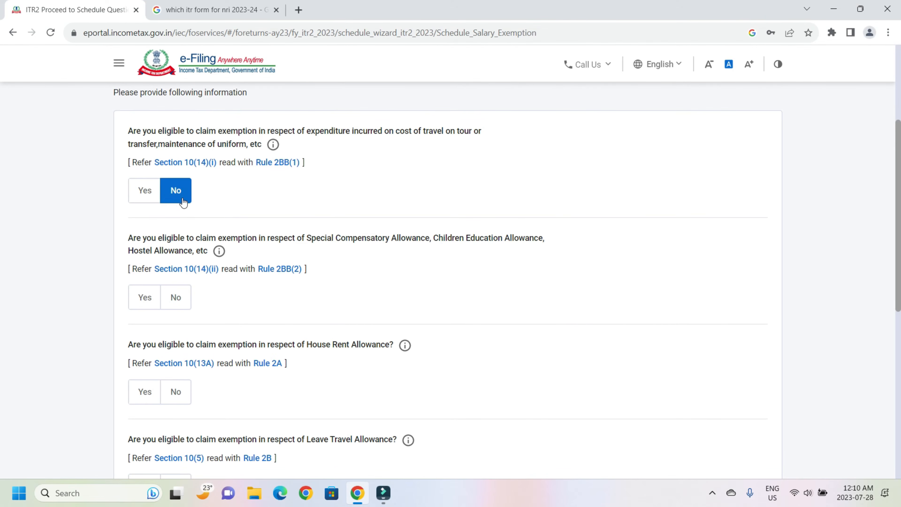
click(178, 300)
click(176, 392)
scroll(177, 320, down, 4)
click(177, 310)
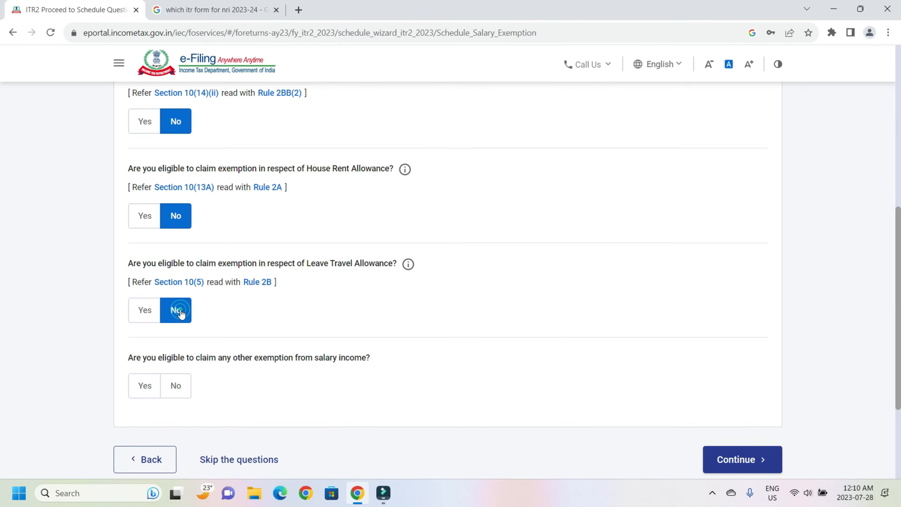
scroll(183, 294, down, 3)
click(186, 277)
click(744, 343)
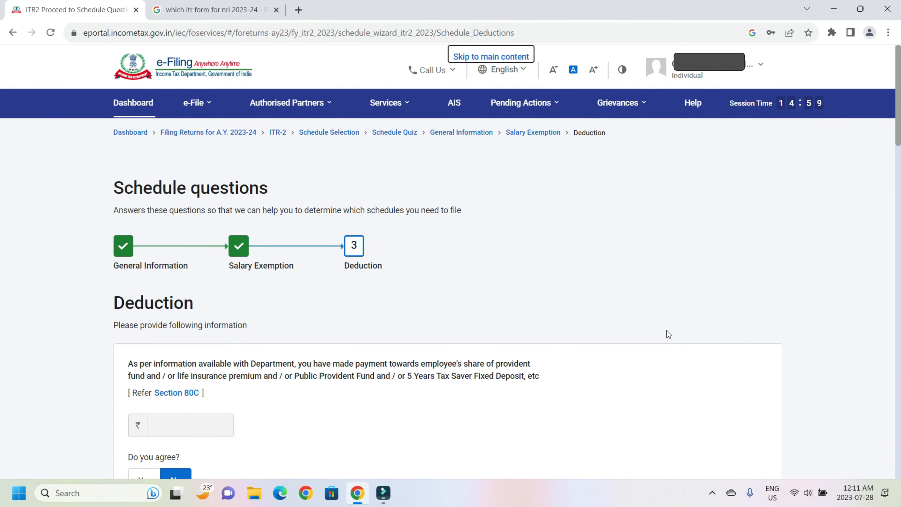
Step: Answer No to the 80D medical, 80G donation and 80GG deductions
scroll(432, 324, down, 5)
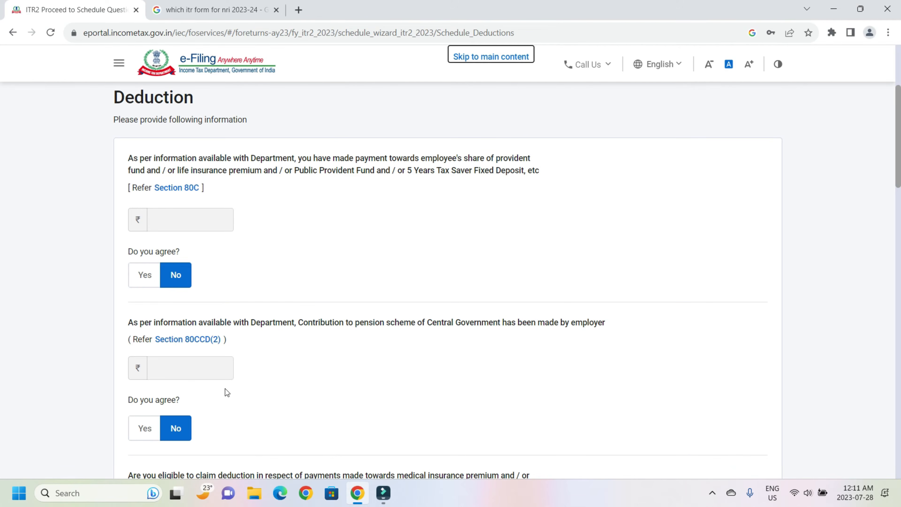
scroll(226, 389, down, 4)
click(176, 357)
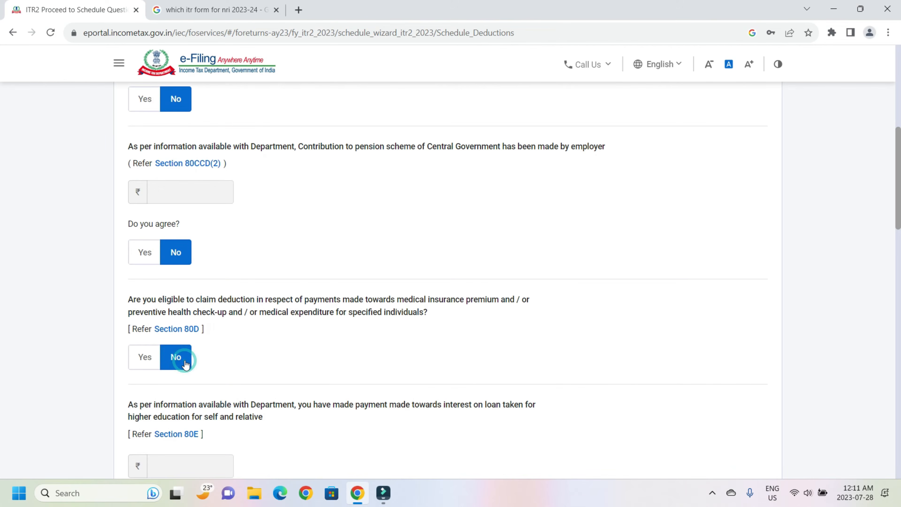
scroll(207, 390, down, 7)
click(176, 310)
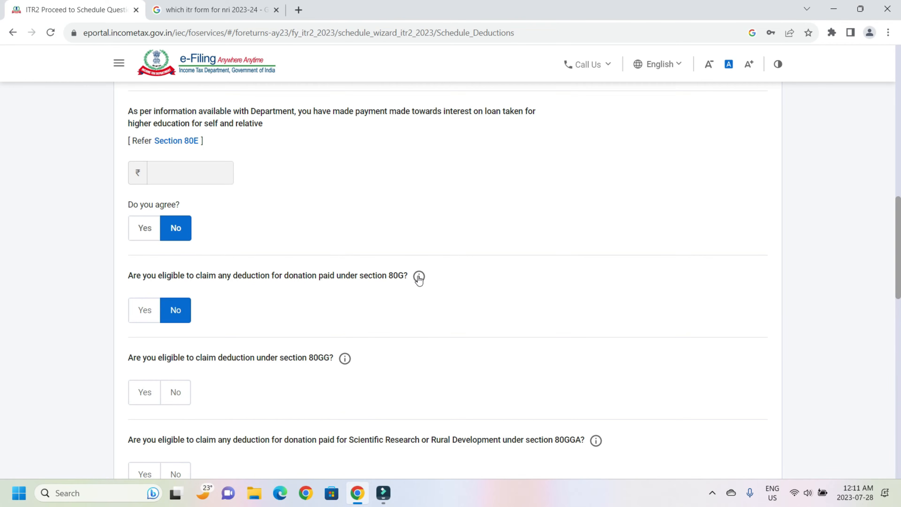
click(176, 392)
scroll(179, 377, down, 5)
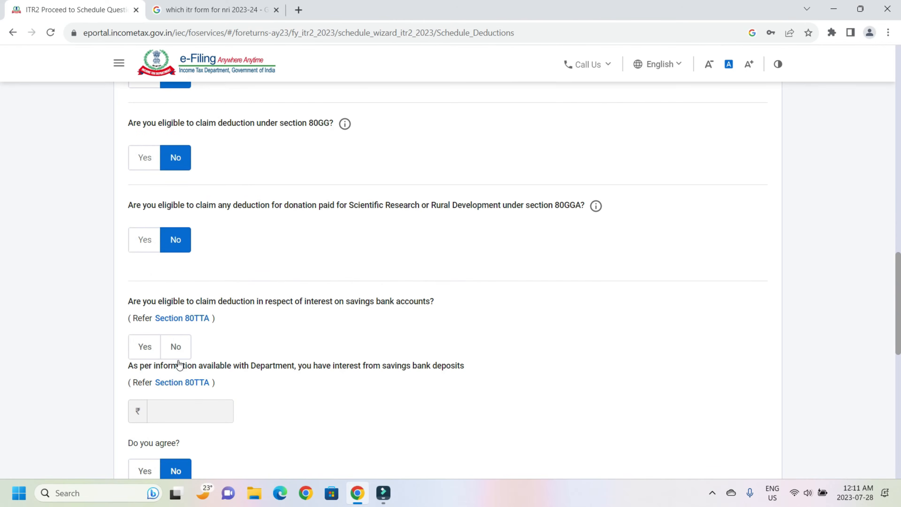
Step: Claim the 80TTA and 80TTB savings interest deductions and answer No to other deductions
click(145, 347)
scroll(205, 213, down, 3)
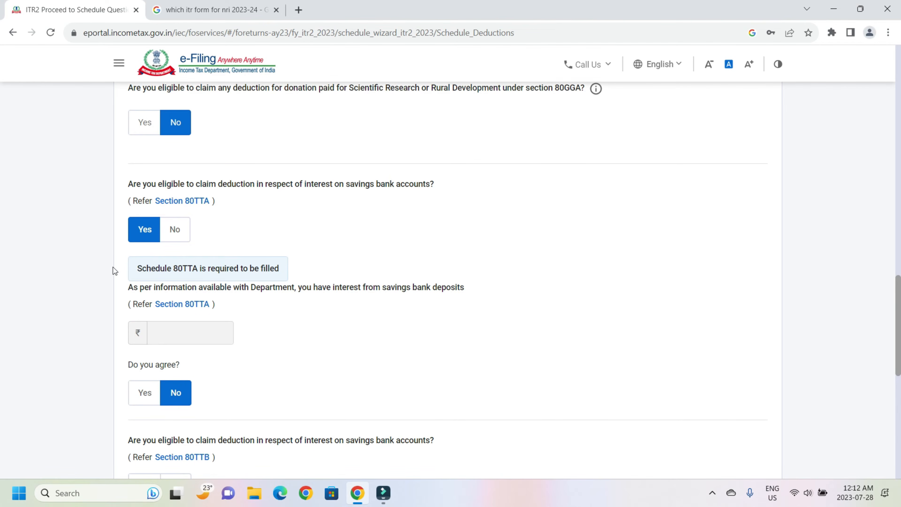
scroll(155, 240, down, 3)
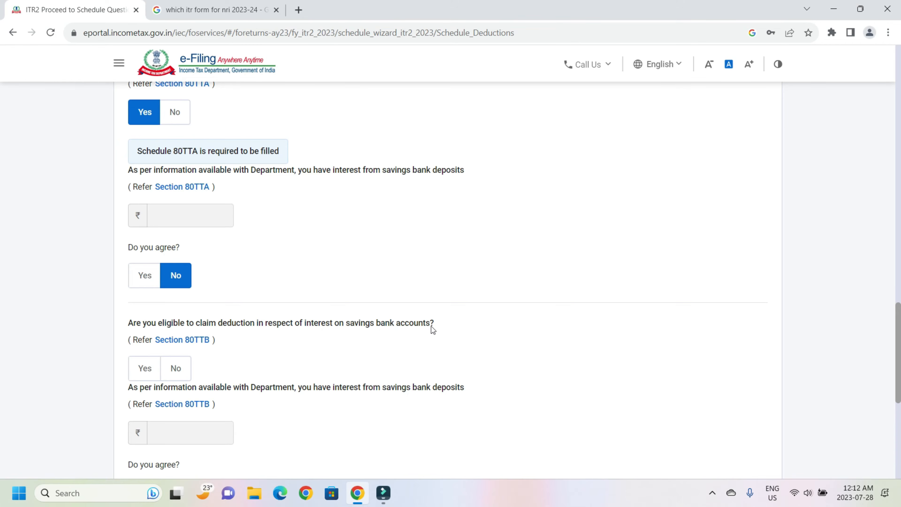
click(144, 368)
scroll(180, 293, down, 3)
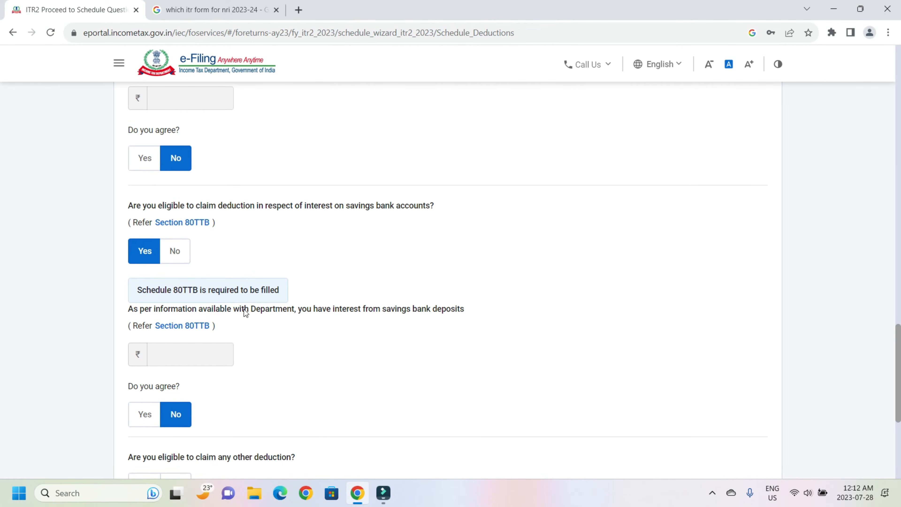
scroll(244, 309, down, 3)
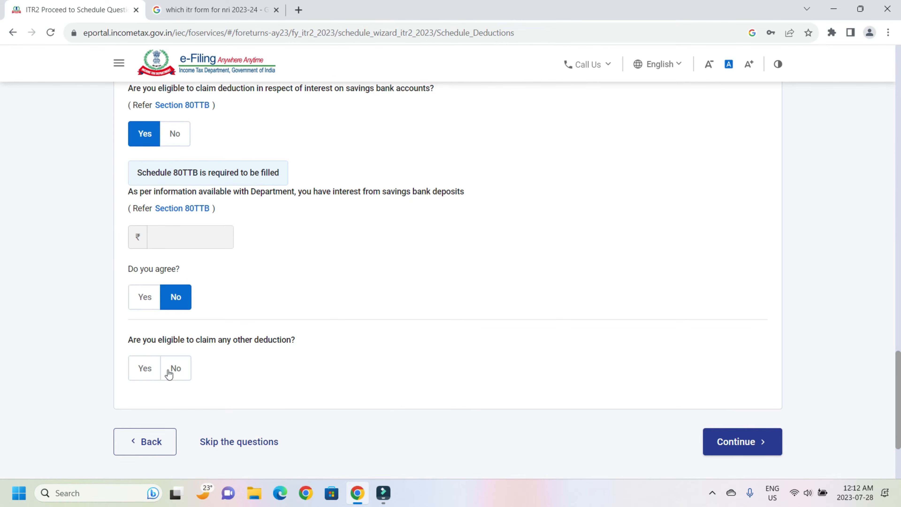
click(169, 371)
click(759, 448)
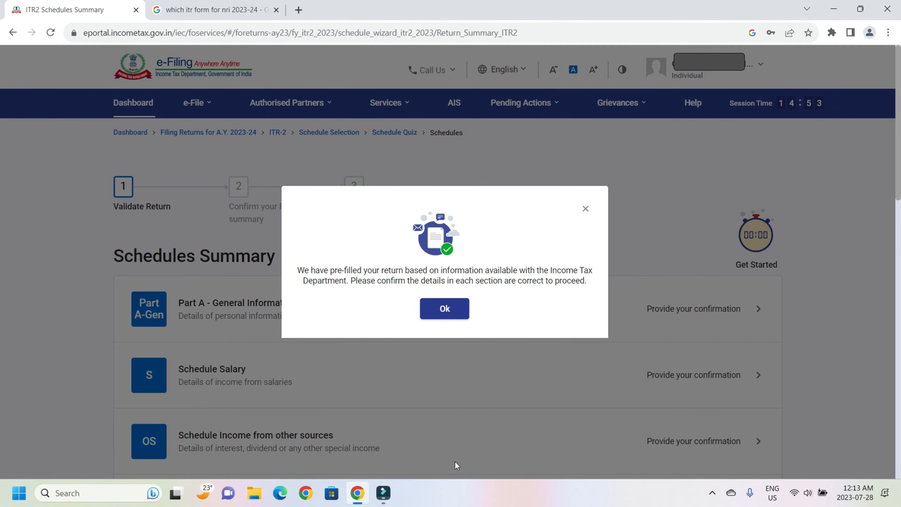
Step: Dismiss the pre-filled return notice, scan the Schedules Summary list, and open Part A - General Information
click(456, 319)
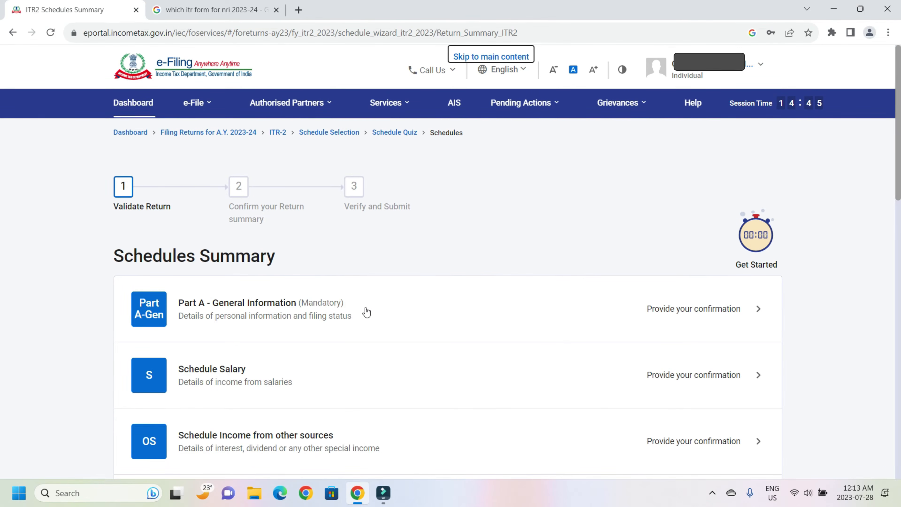
scroll(367, 312, down, 15)
scroll(367, 316, up, 5)
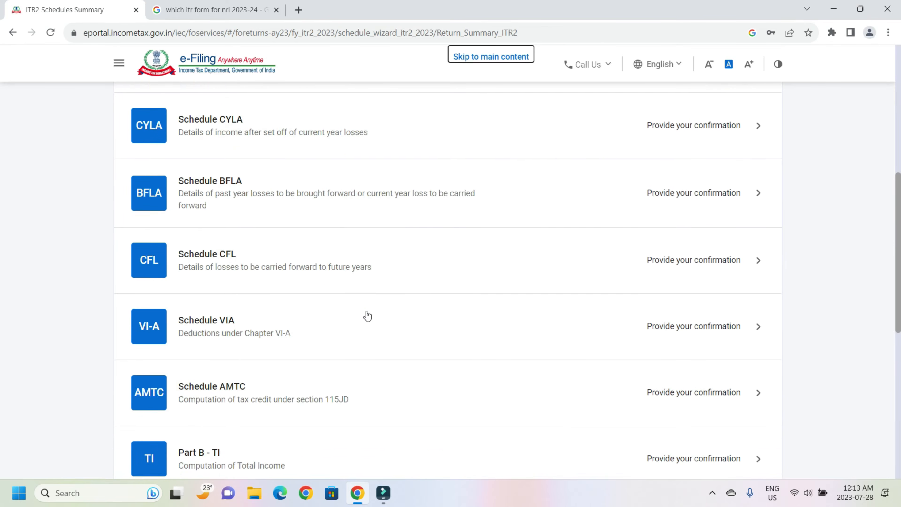
scroll(367, 316, up, 10)
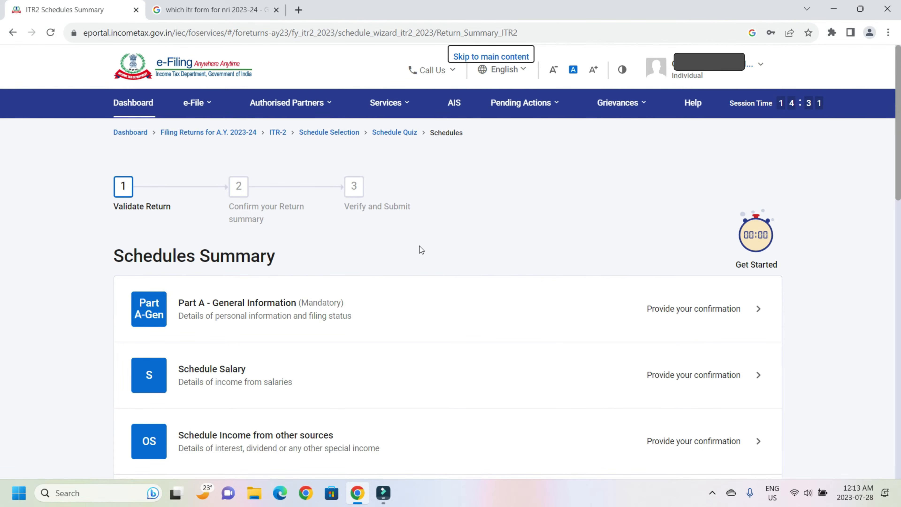
click(706, 313)
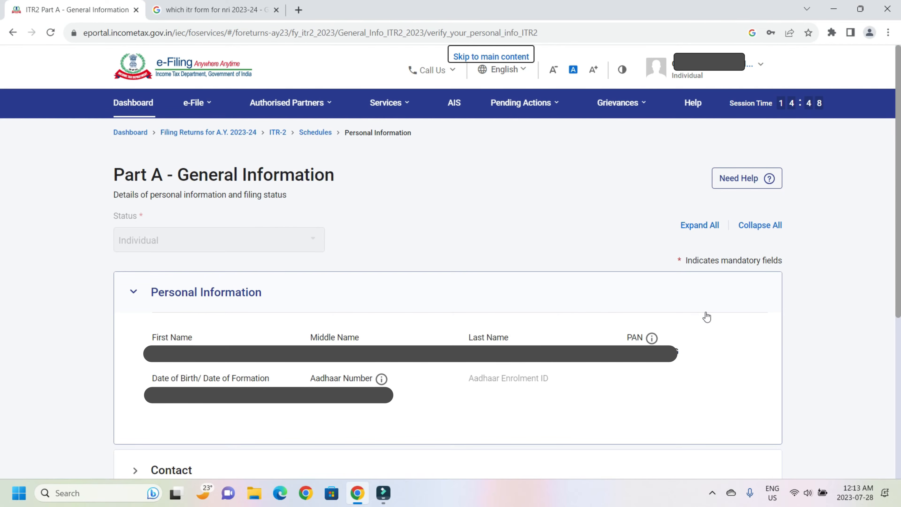
Step: Collapse Personal Information and expand Filing Status to review the 139(1), 115BAC and seventh-proviso answers
click(706, 316)
scroll(191, 218, down, 3)
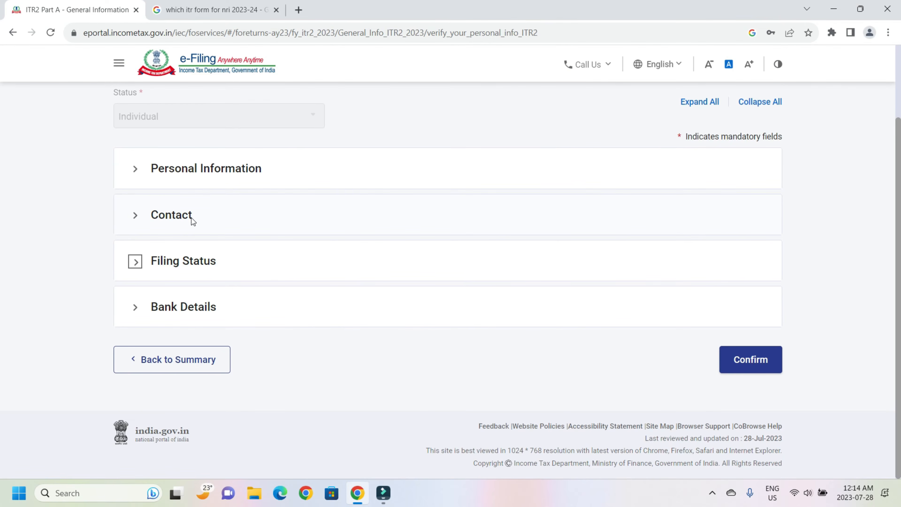
click(134, 262)
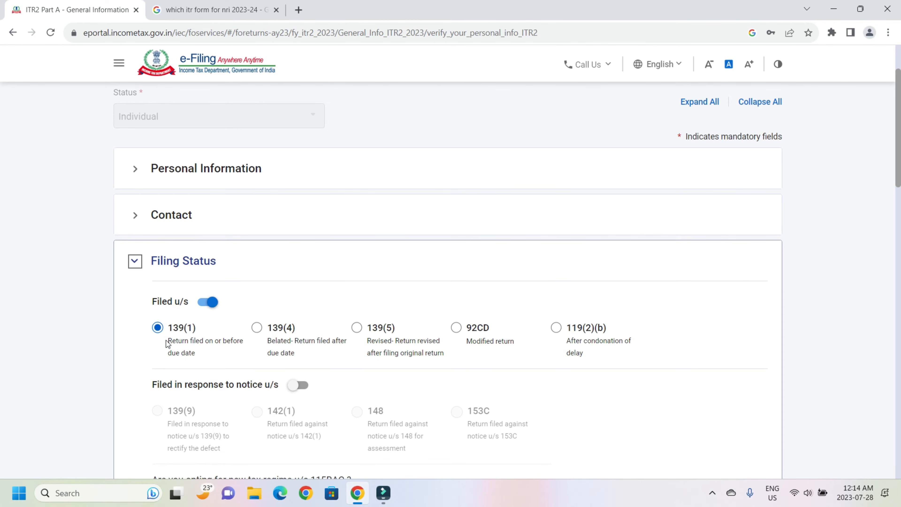
scroll(167, 344, down, 2)
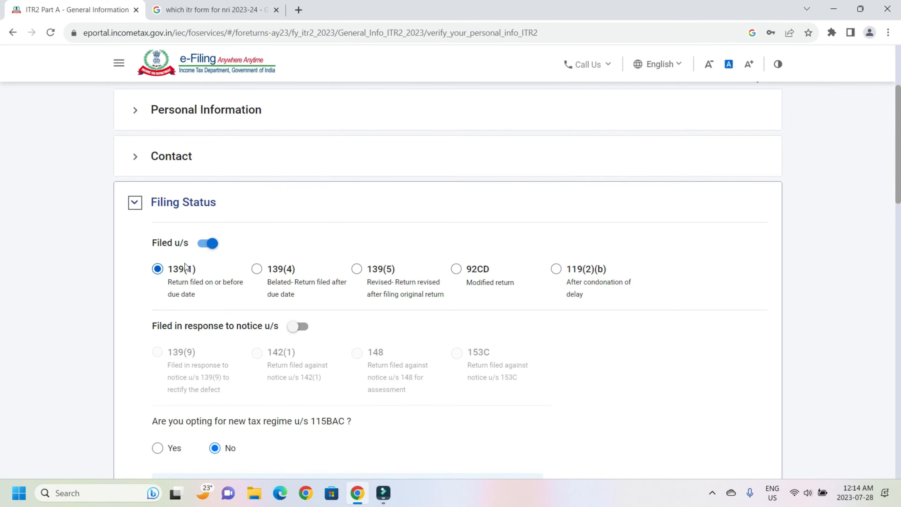
scroll(185, 264, down, 5)
scroll(185, 264, up, 1)
scroll(185, 264, down, 1)
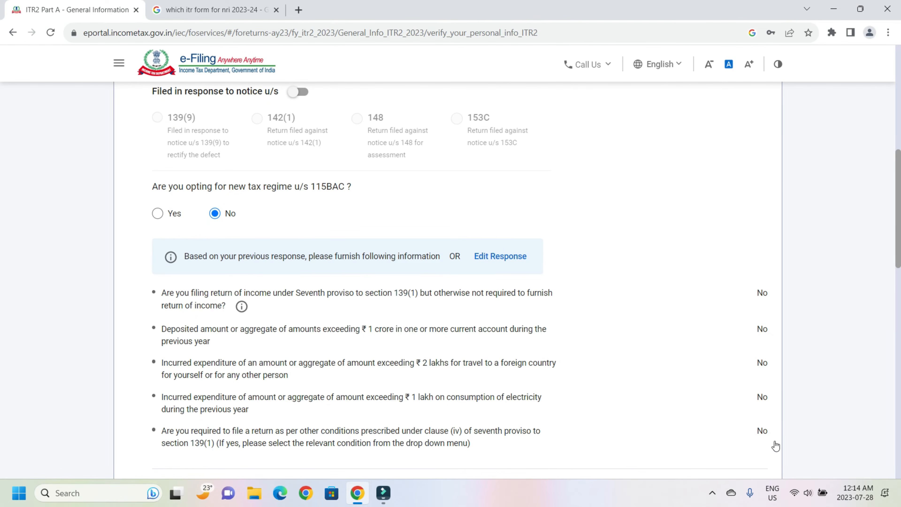
scroll(299, 329, down, 2)
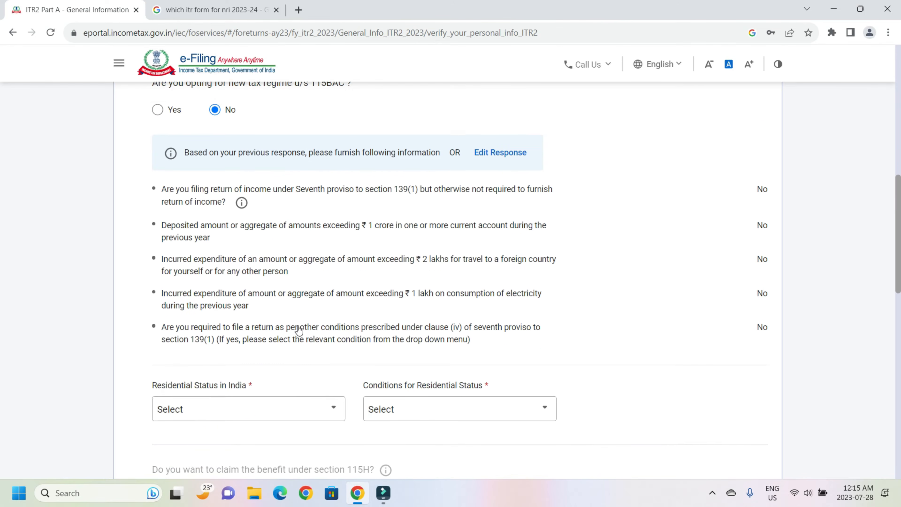
scroll(299, 328, down, 5)
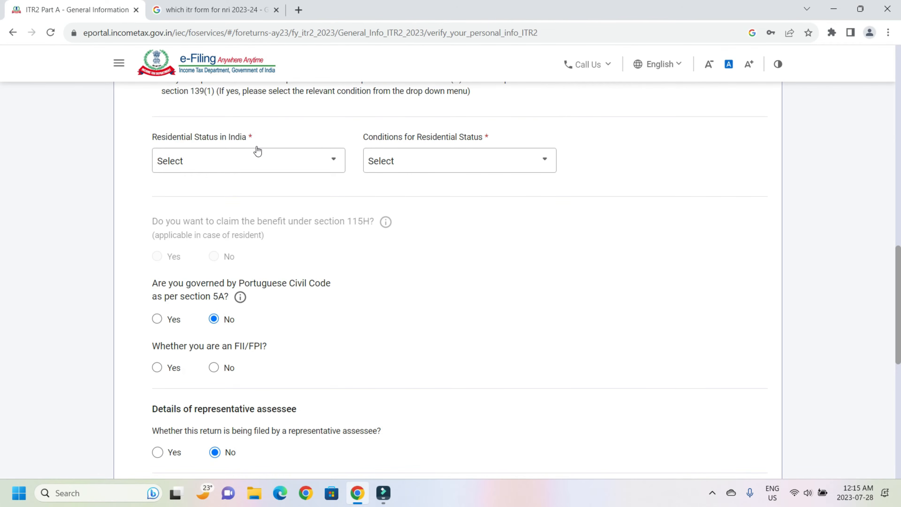
Step: Set residential status to Non Resident during the previous year, with Canada as jurisdiction of residence
click(255, 166)
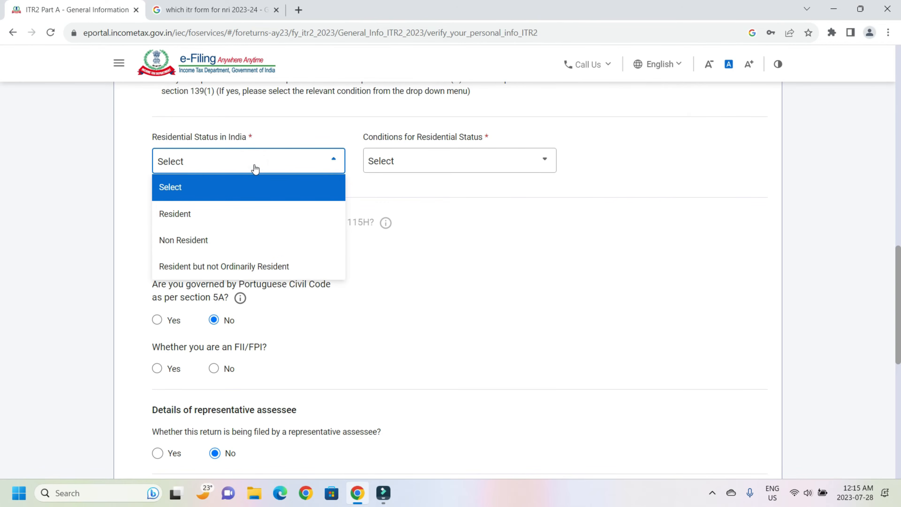
click(255, 166)
click(205, 166)
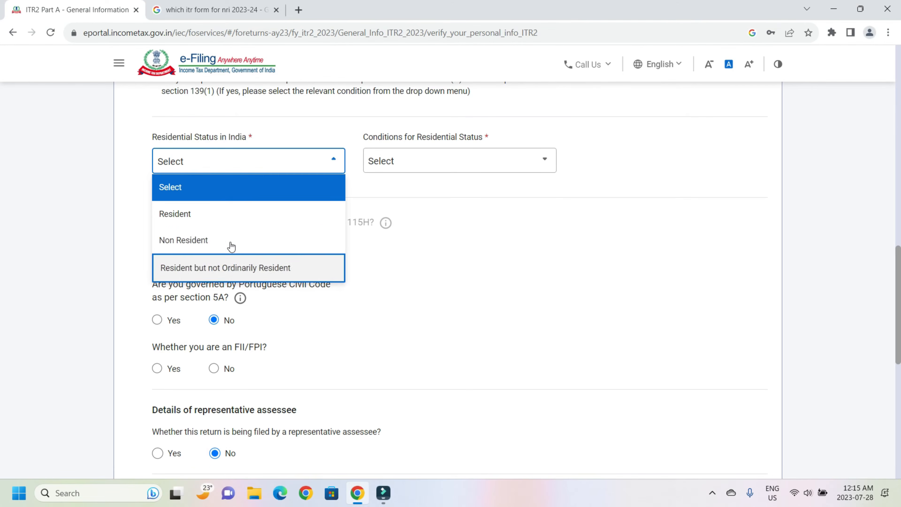
click(232, 239)
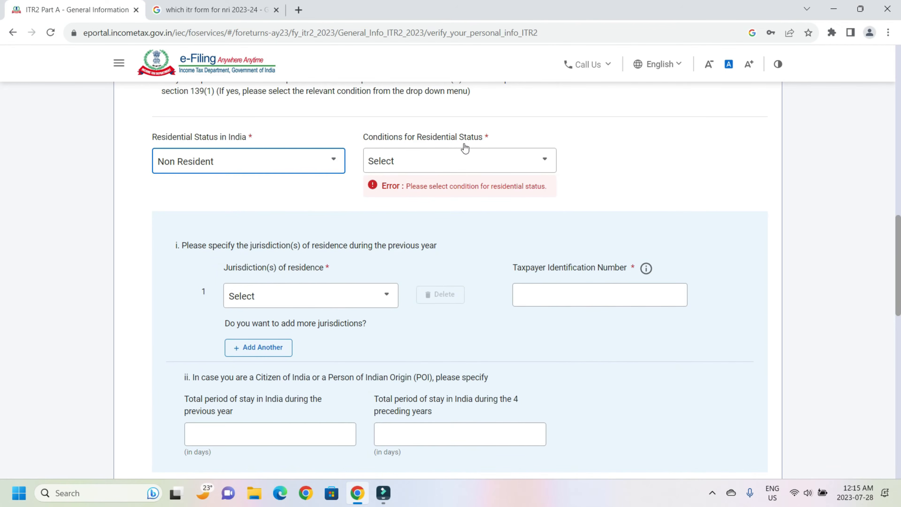
click(456, 168)
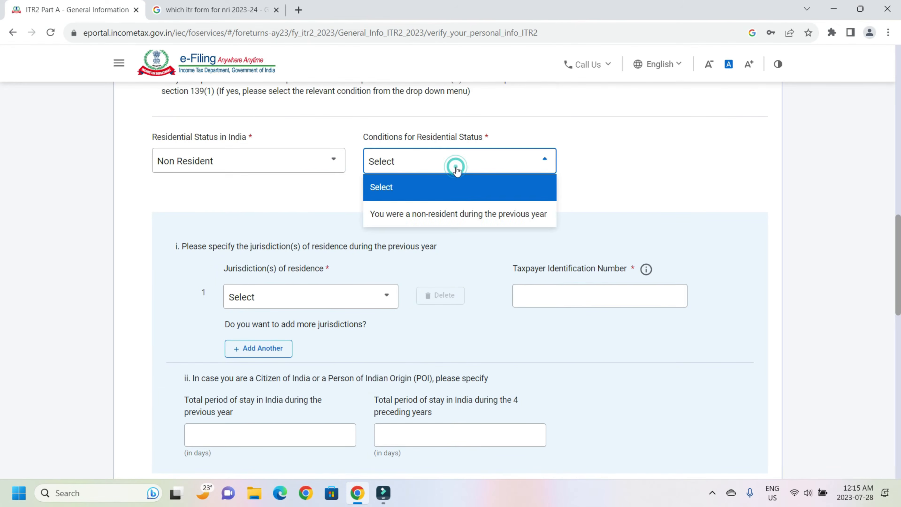
click(399, 228)
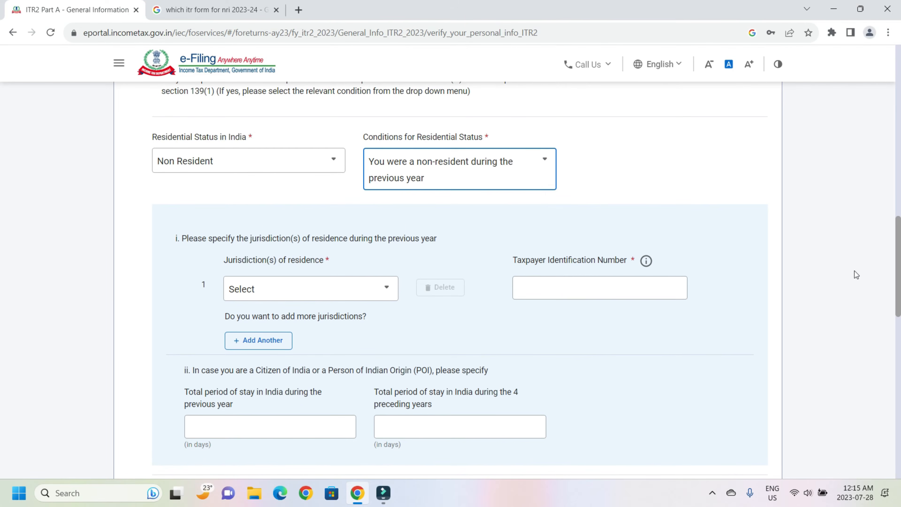
click(296, 291)
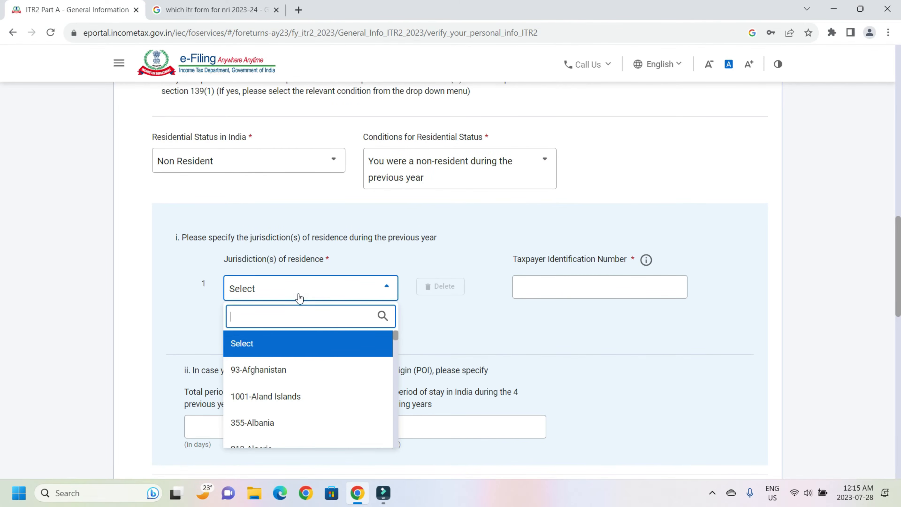
text(ca)
click(299, 369)
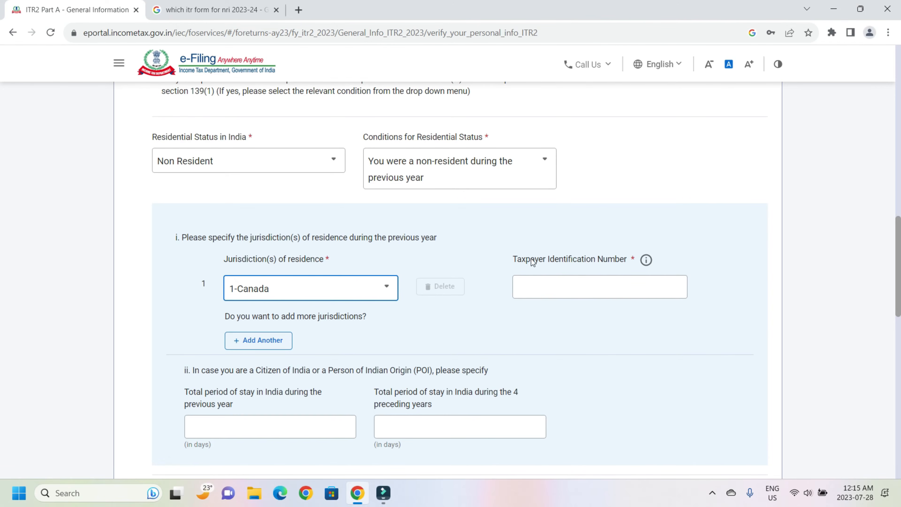
Step: Read the Taxpayer Identification Number help tip, then answer No to 'Whether you are an FII/FPI?'
click(646, 260)
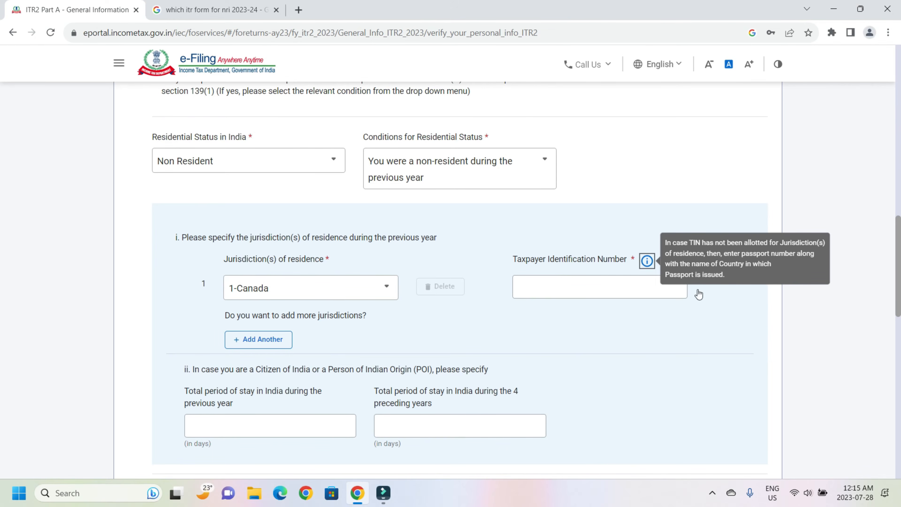
click(711, 323)
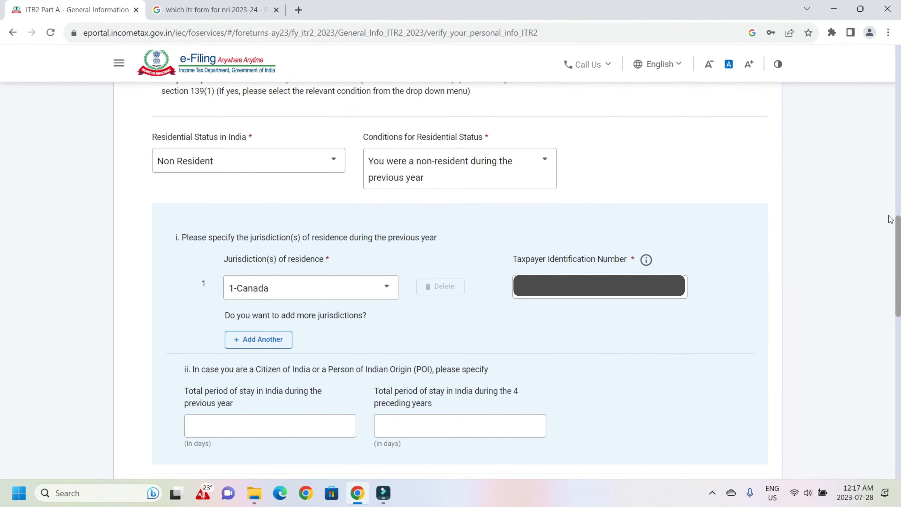
drag(896, 242, 896, 337)
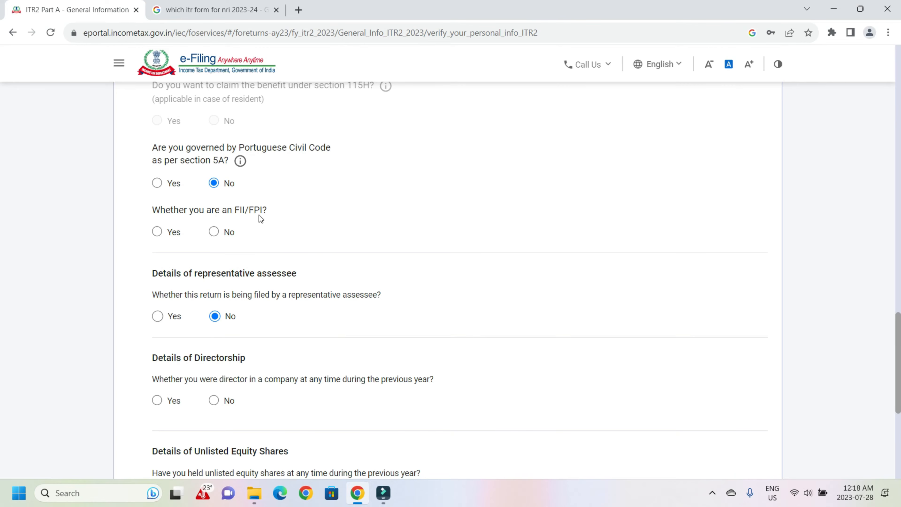
click(215, 233)
Step: Check the Google results for 'FII and FPI in income tax', highlight both definitions, and return to ITR-2 Part A
click(250, 9)
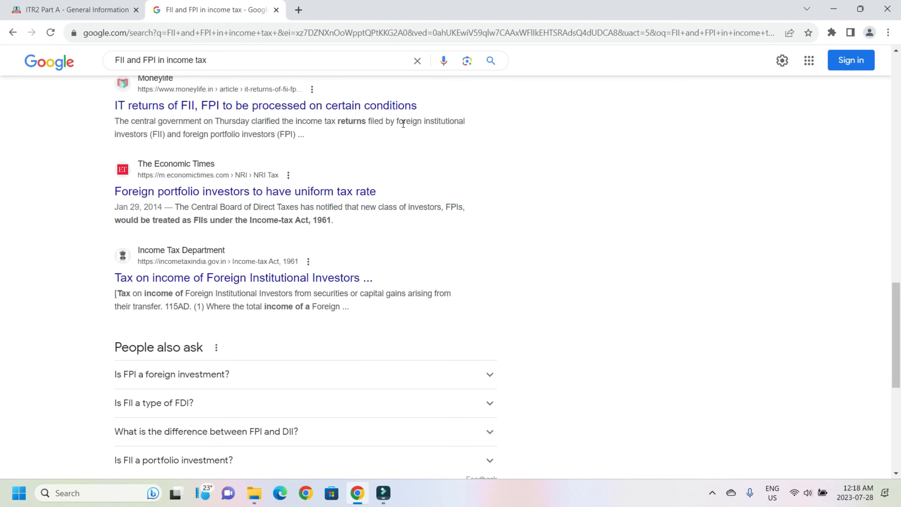
drag(397, 124, 277, 134)
click(61, 7)
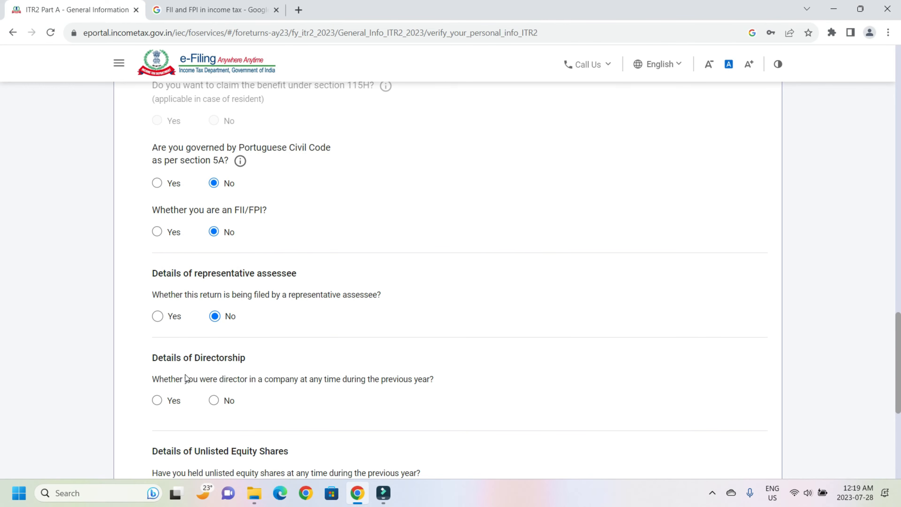
Step: Answer No to directorship and unlisted equity shares, save the Filing Status, and confirm Part A
click(217, 405)
scroll(174, 265, down, 5)
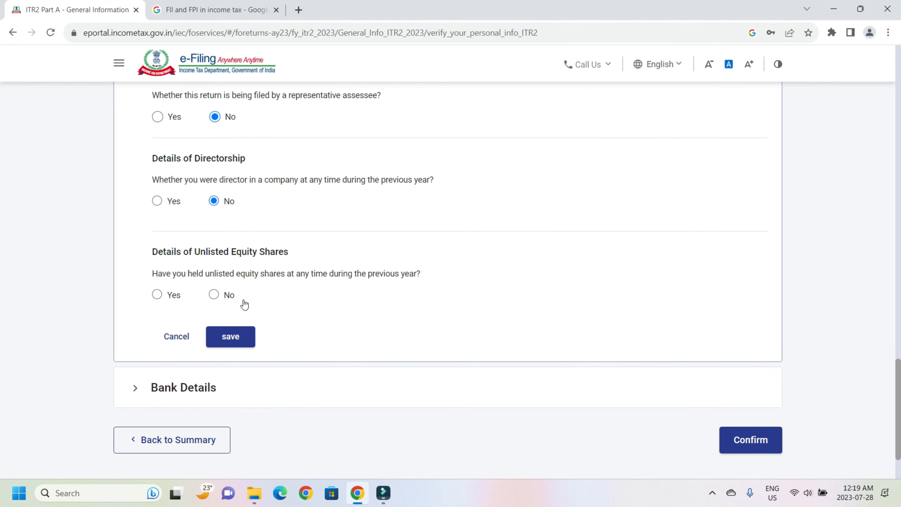
click(213, 295)
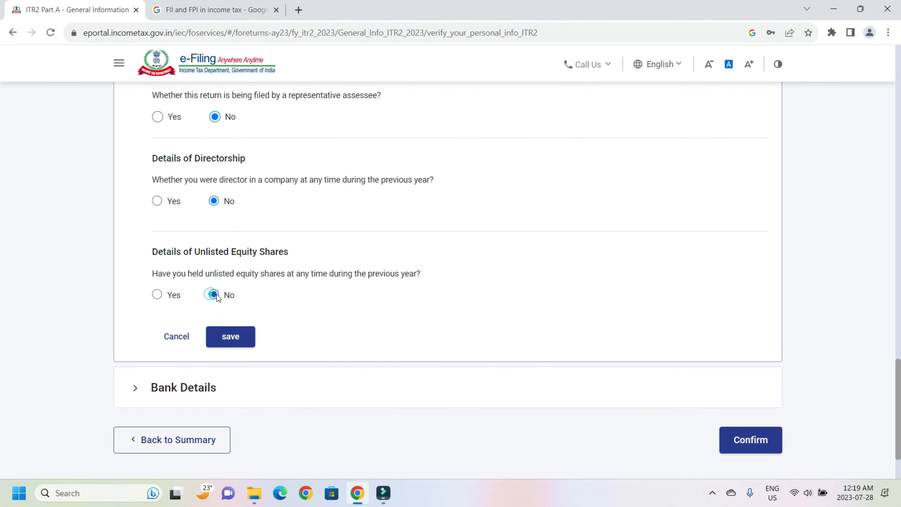
click(236, 337)
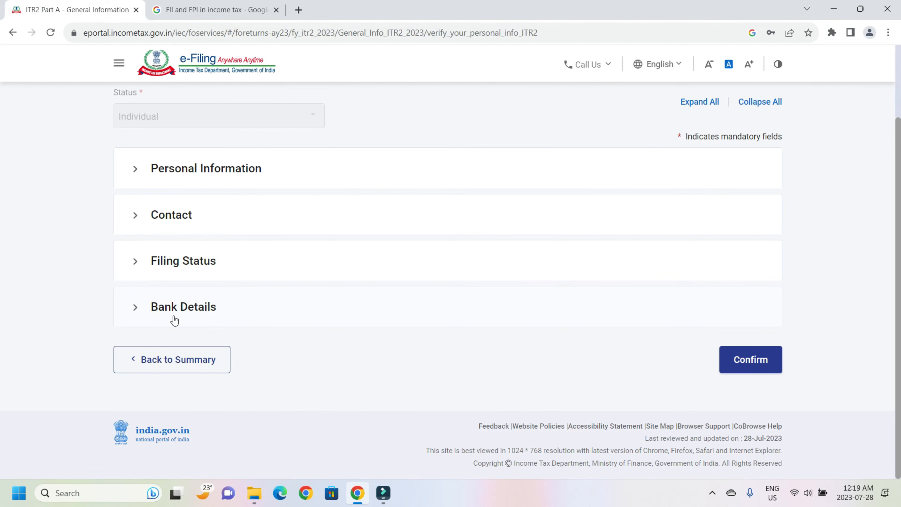
click(751, 360)
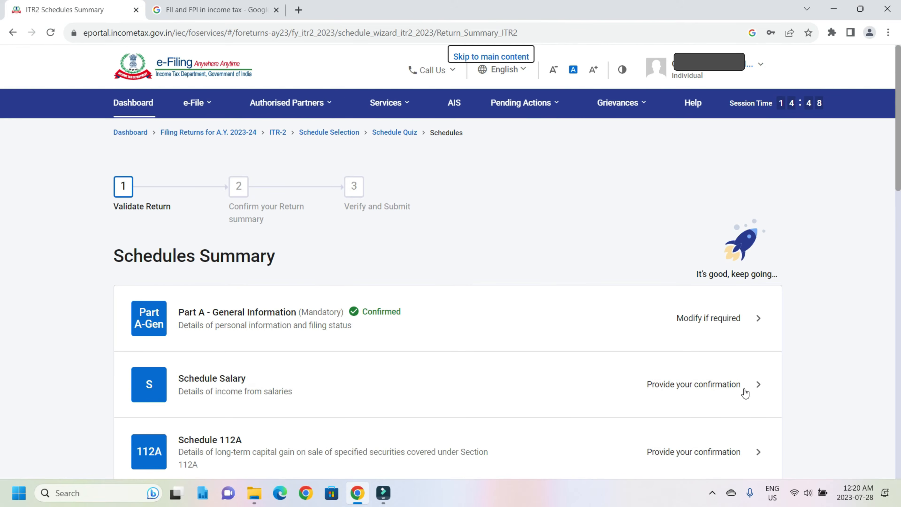
Step: Confirm Schedule Salary, showing ₹0 income, and then confirm Schedule 112A
click(696, 380)
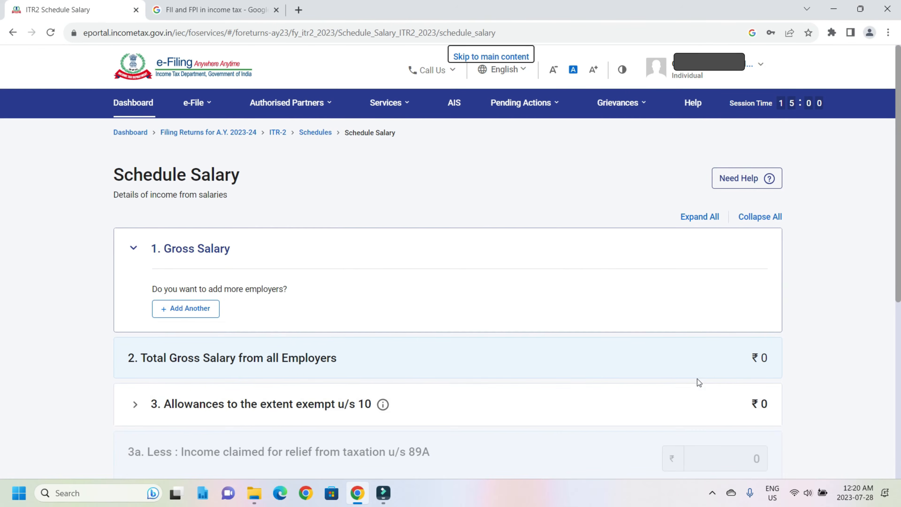
scroll(899, 144, down, 8)
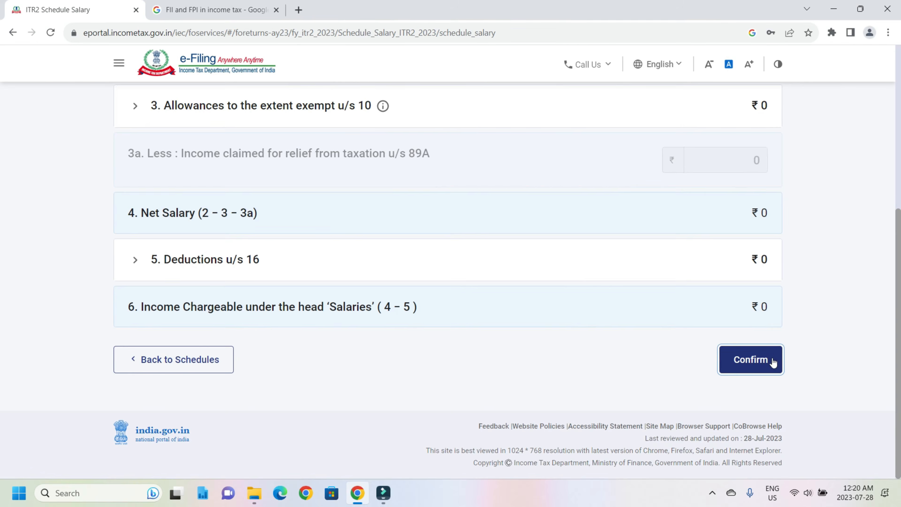
click(772, 358)
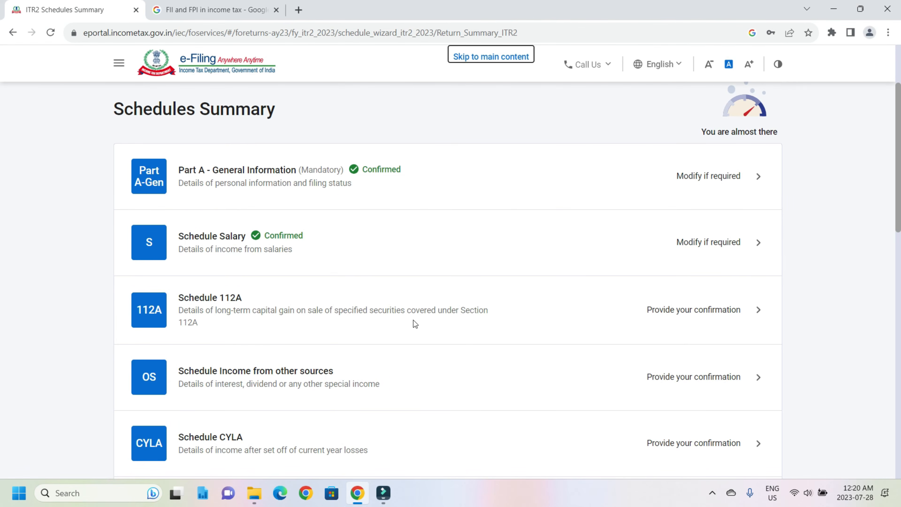
click(676, 313)
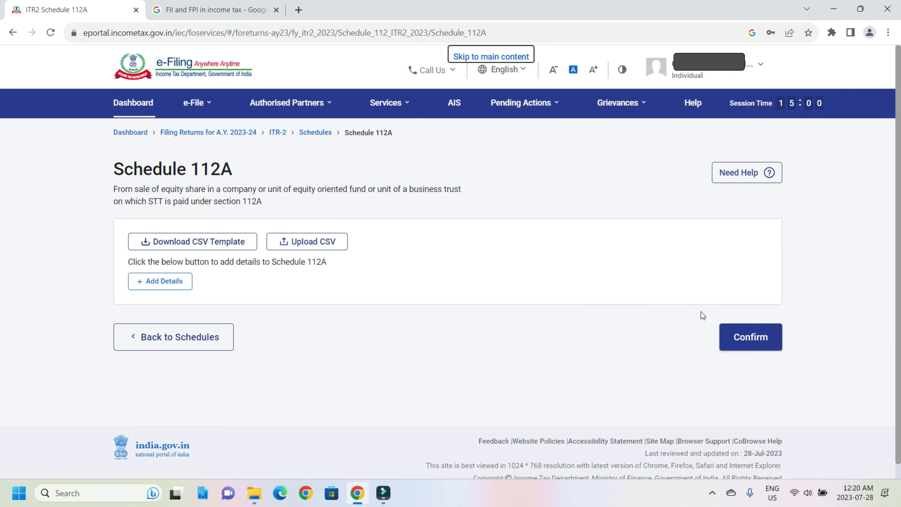
click(743, 338)
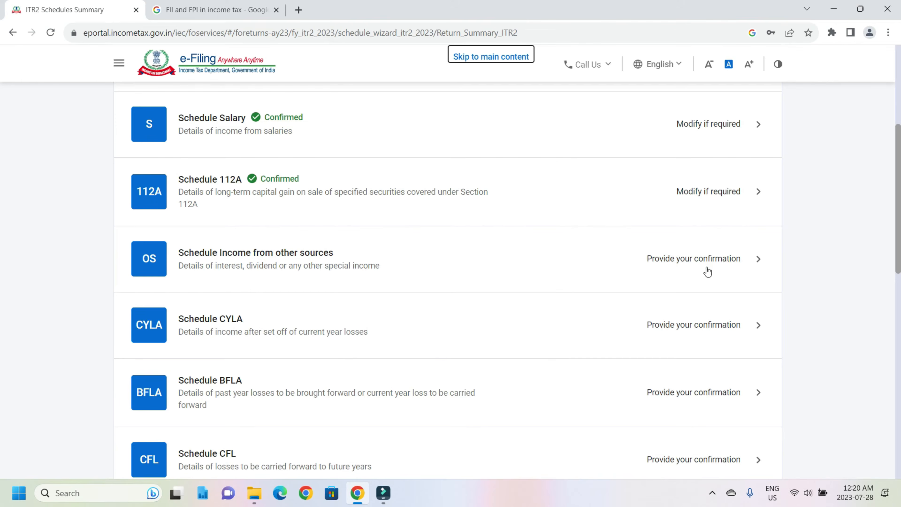
Step: Add a 'b. Interest, Gross' savings bank interest entry under income taxed at normal rates
click(710, 259)
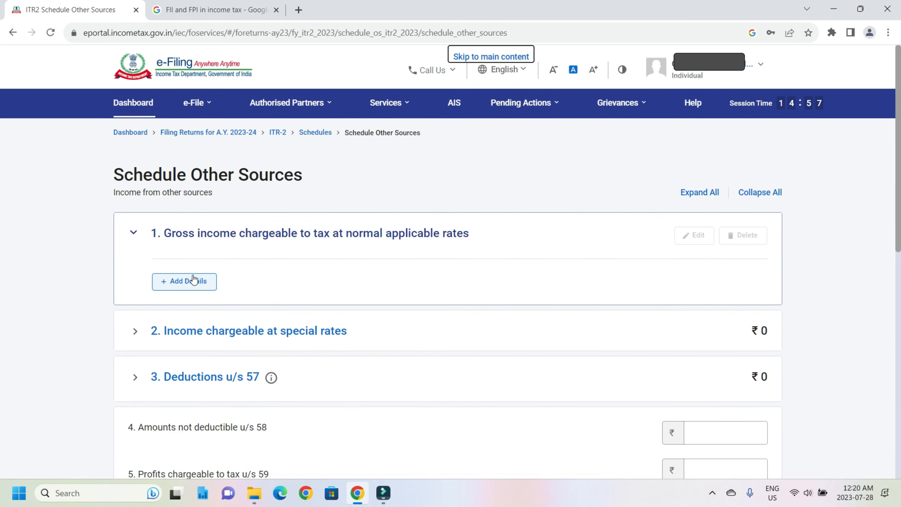
click(191, 279)
click(173, 279)
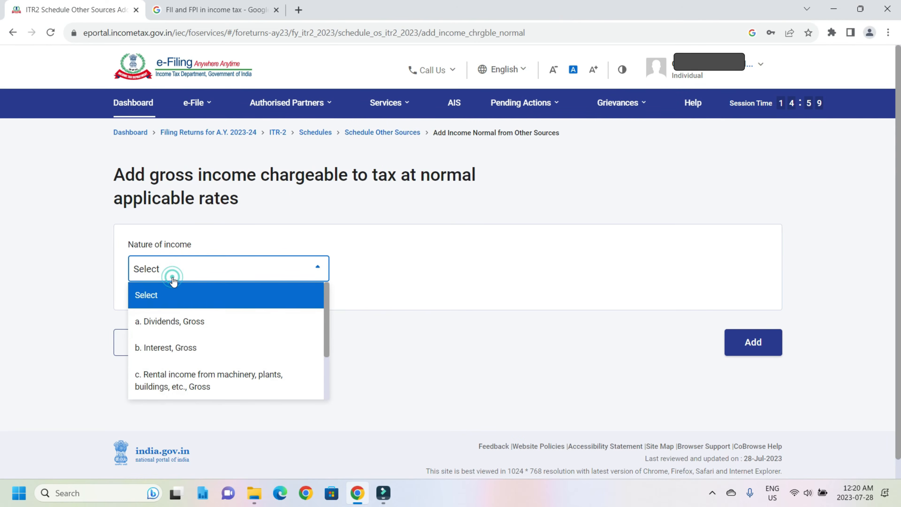
click(182, 349)
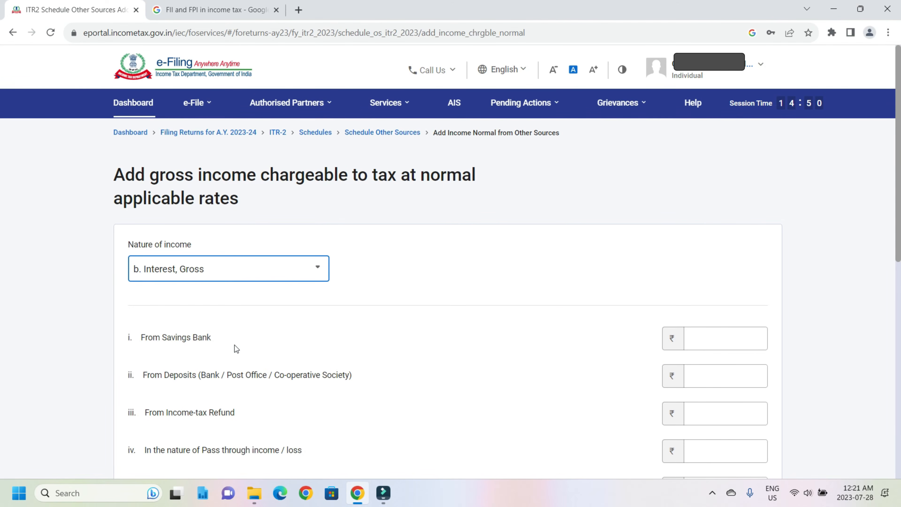
click(744, 345)
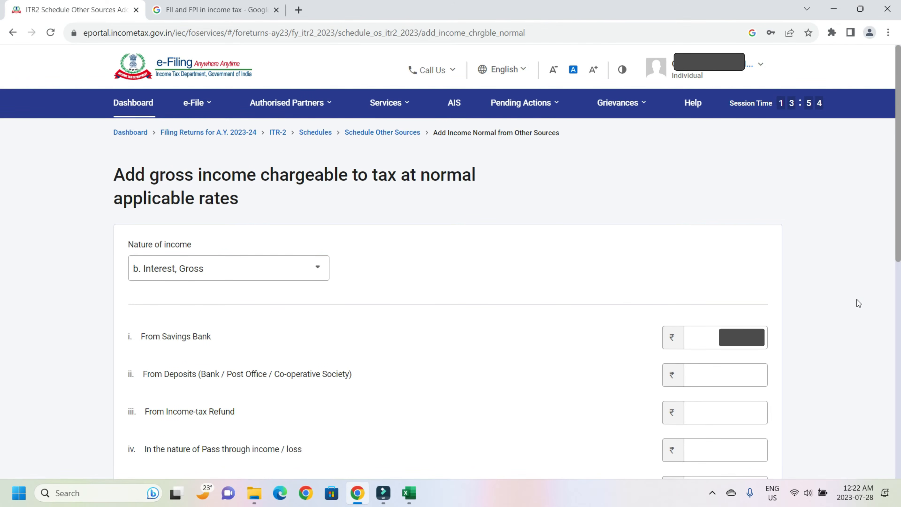
scroll(857, 300, down, 10)
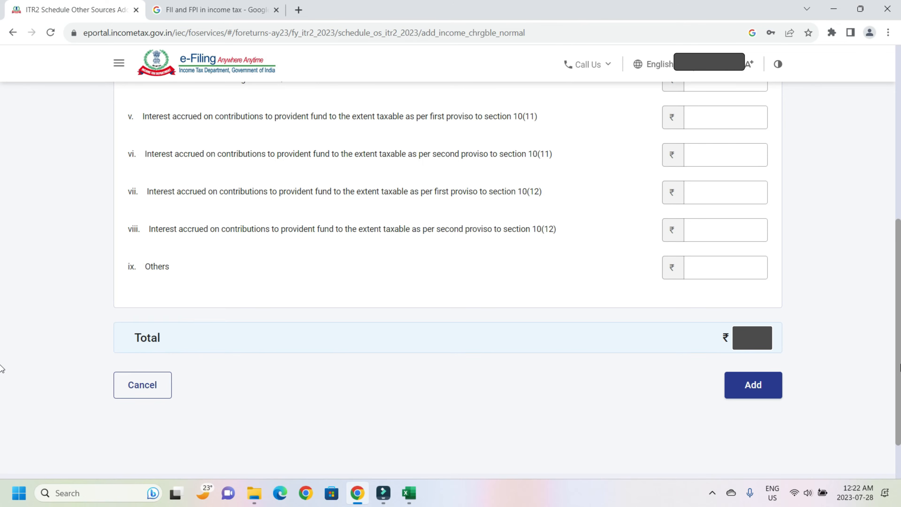
click(753, 398)
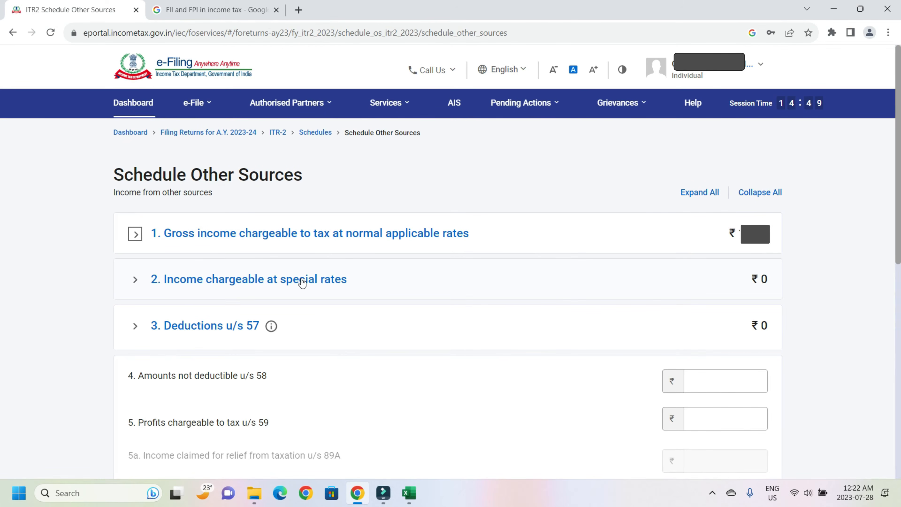
Step: Leave Deductions u/s 57 empty and confirm Schedule Other Sources
click(134, 326)
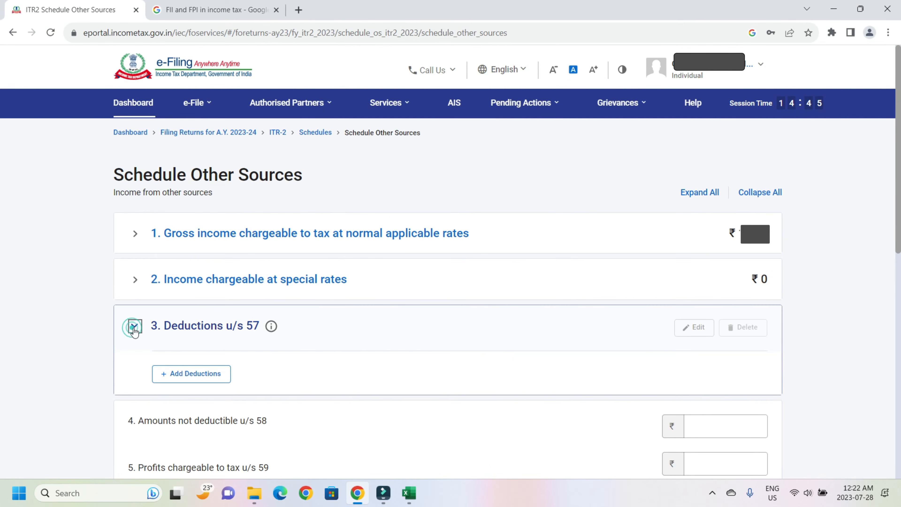
click(199, 378)
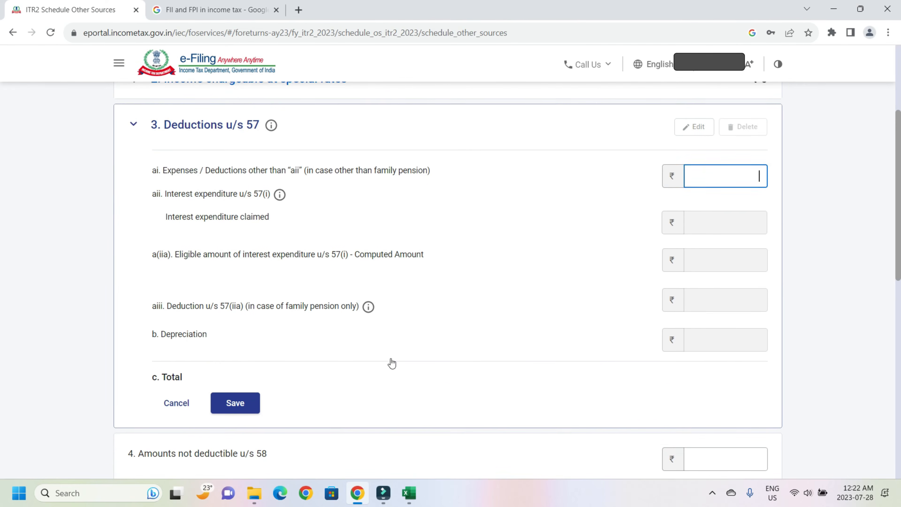
click(180, 457)
scroll(492, 434, down, 5)
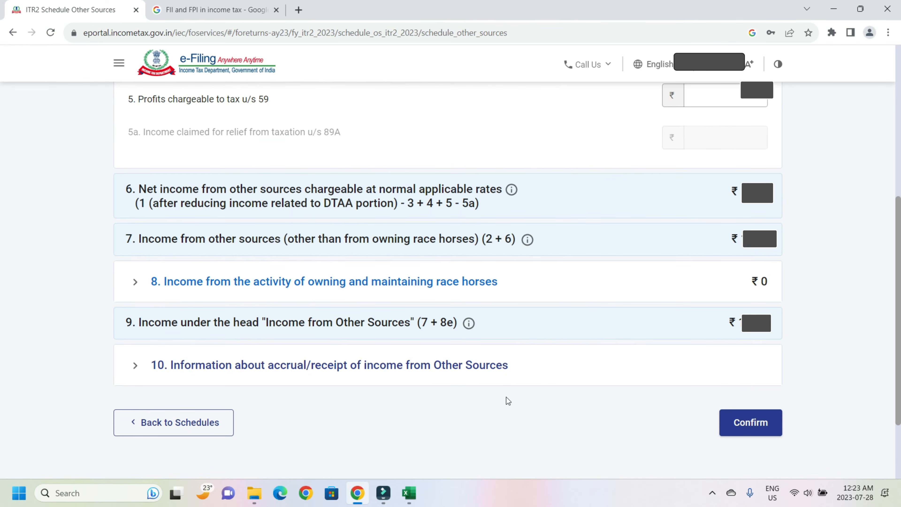
click(750, 422)
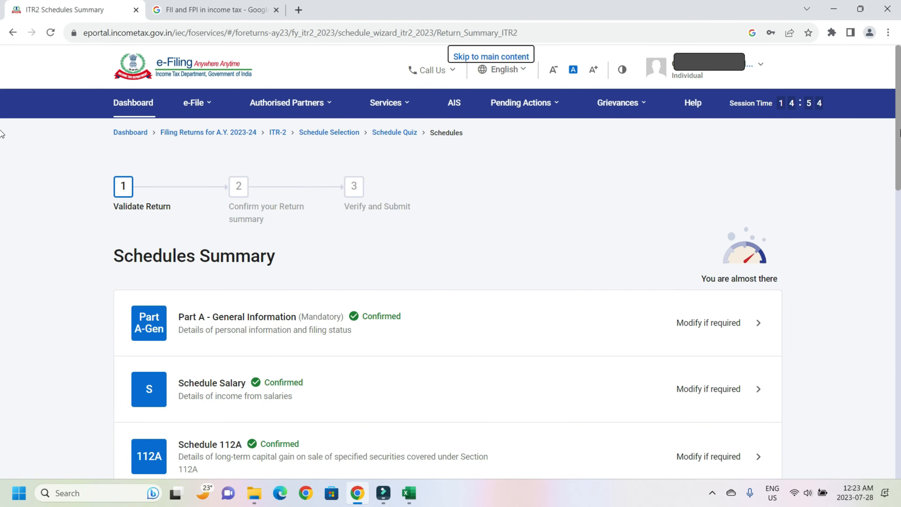
Step: Confirm Schedule CYLA, then compute set off and confirm Schedule BFLA
scroll(2, 153, down, 6)
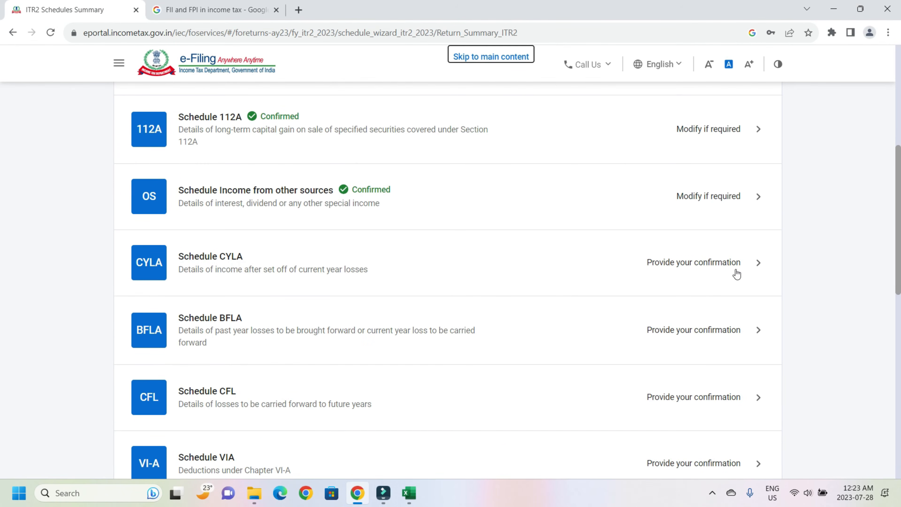
click(654, 264)
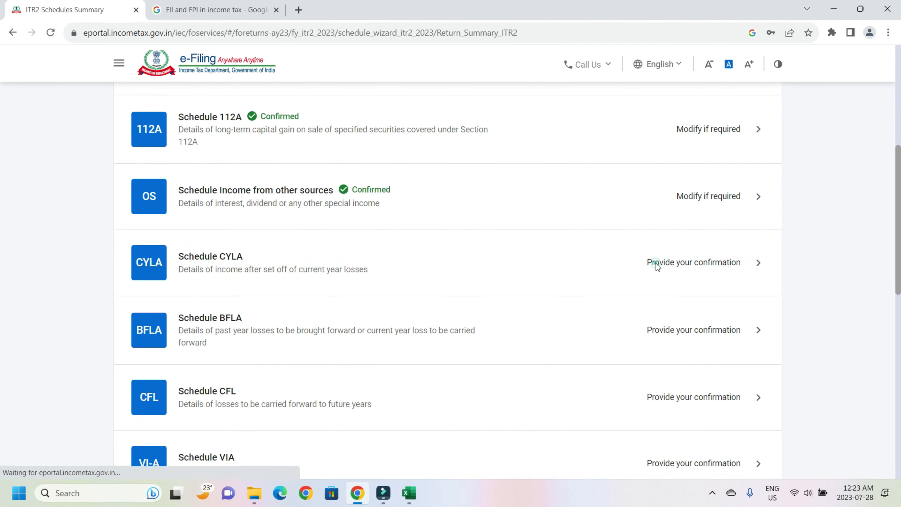
scroll(747, 333, down, 10)
click(748, 333)
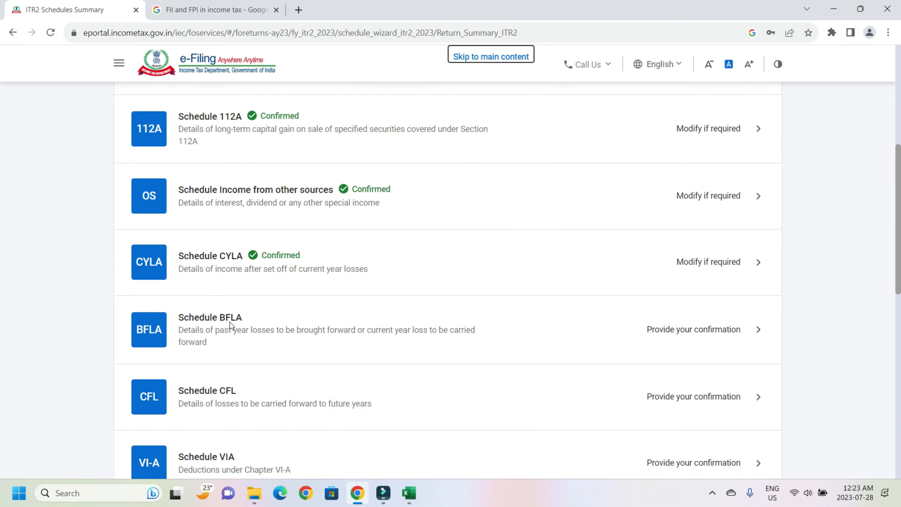
click(744, 326)
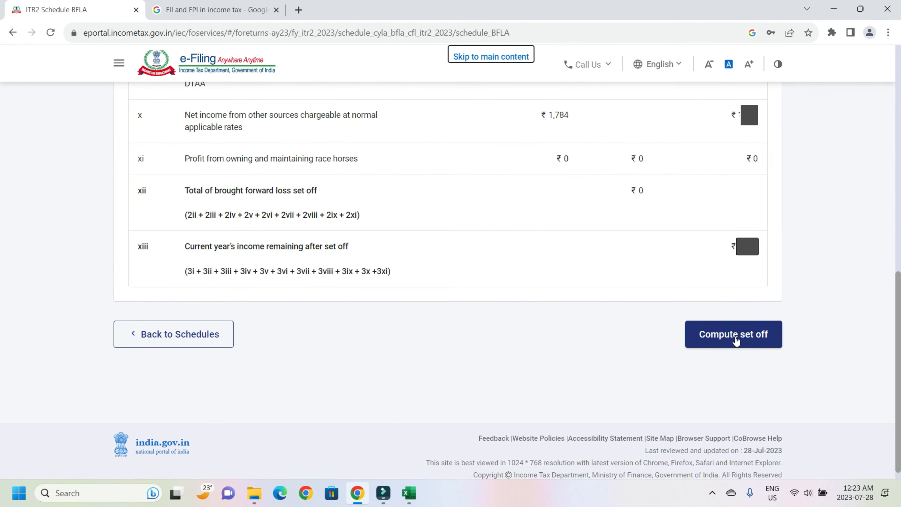
click(737, 346)
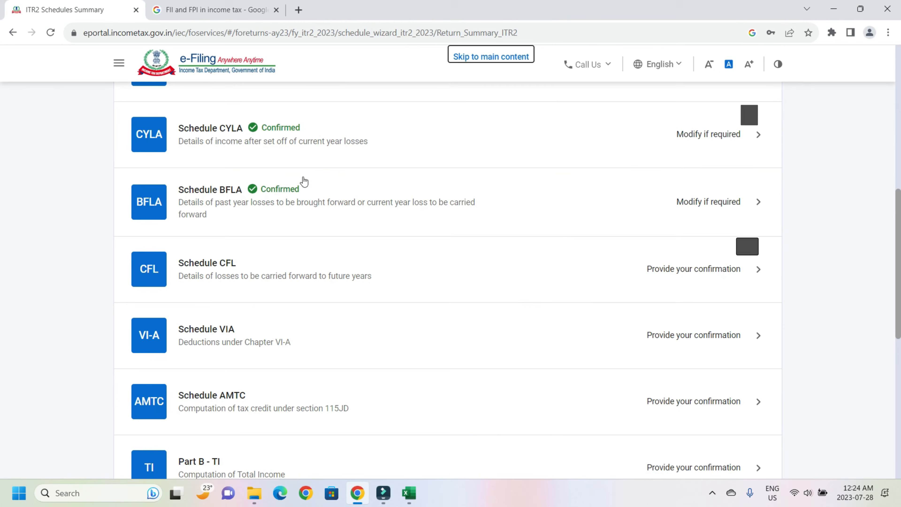
Step: Confirm Schedule CFL and Schedule VI-A
click(685, 271)
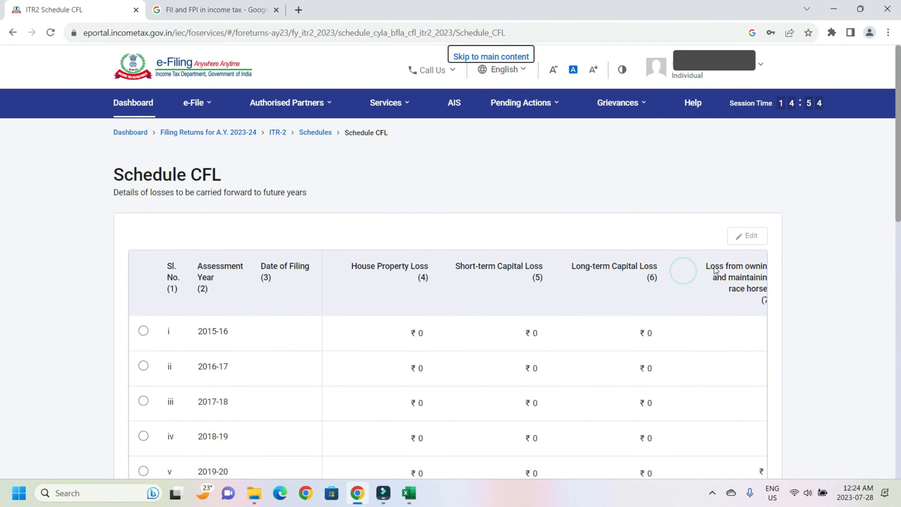
scroll(685, 274, down, 15)
click(743, 329)
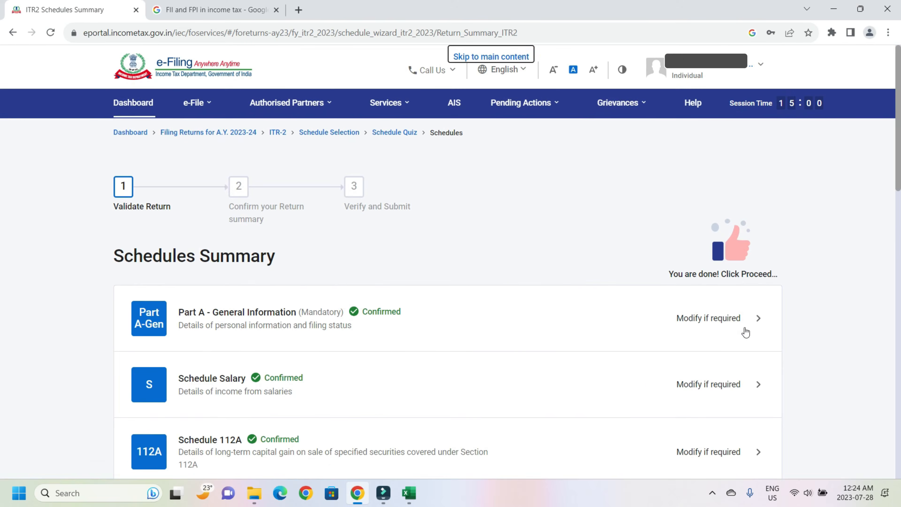
scroll(744, 332, down, 12)
click(685, 247)
click(748, 350)
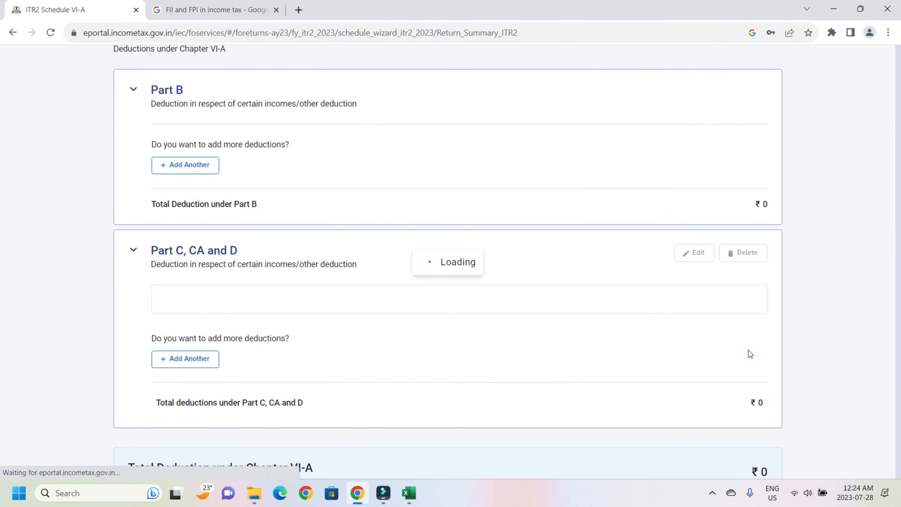
Step: Confirm Schedule AMTC and Part B - TI
click(676, 278)
click(745, 349)
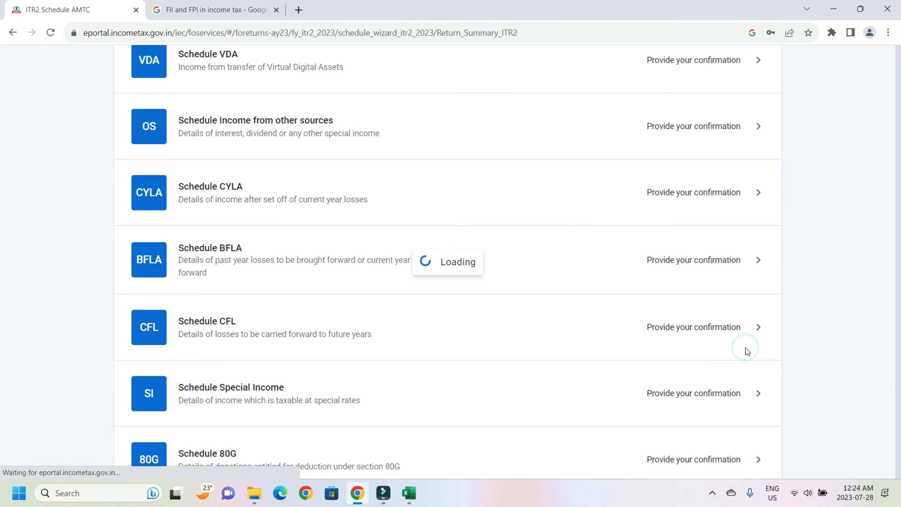
scroll(714, 275, down, 12)
click(714, 274)
scroll(750, 342, down, 15)
click(751, 341)
scroll(709, 258, down, 12)
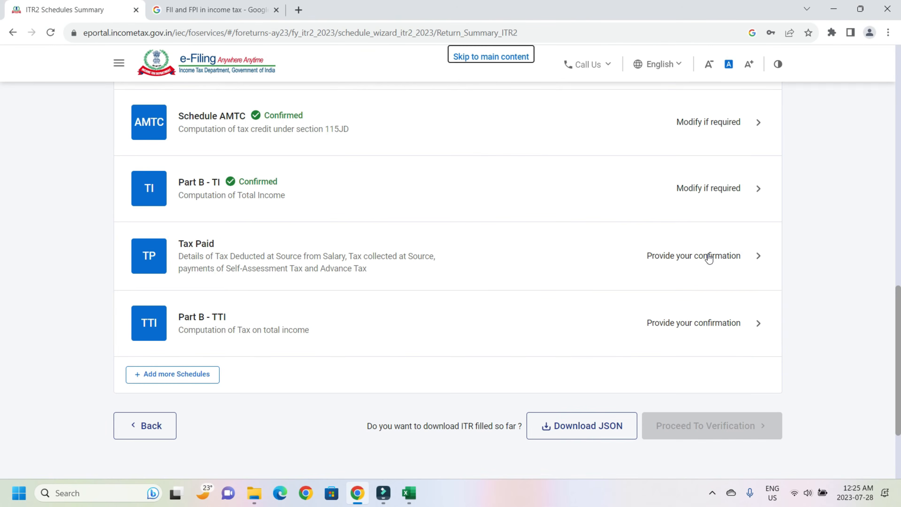
click(709, 259)
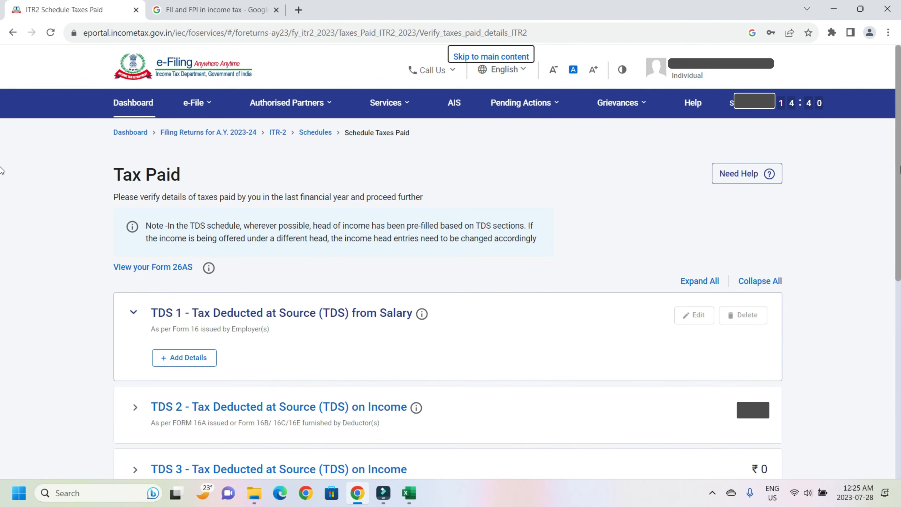
Step: Confirm the Tax Paid details, review Part B - TTI, and proceed to Preview Return
scroll(758, 420, down, 8)
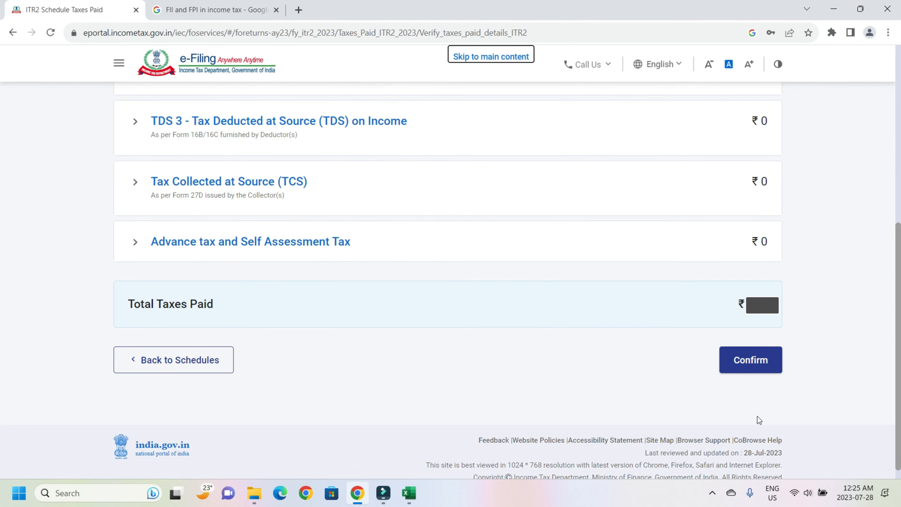
click(754, 364)
click(678, 270)
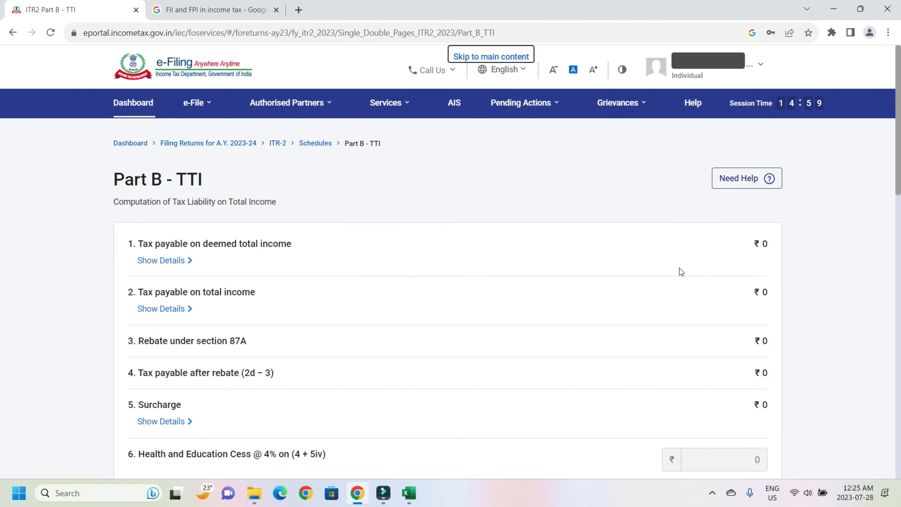
drag(899, 123, 898, 405)
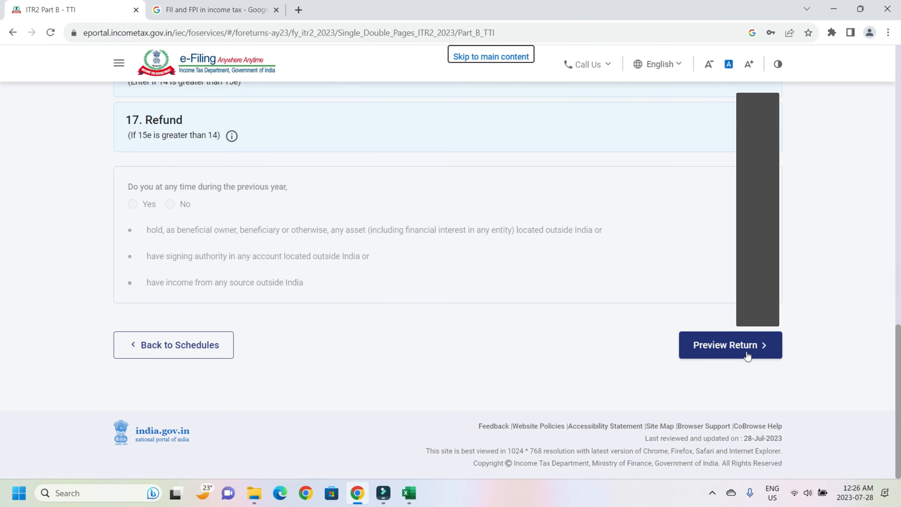
click(746, 354)
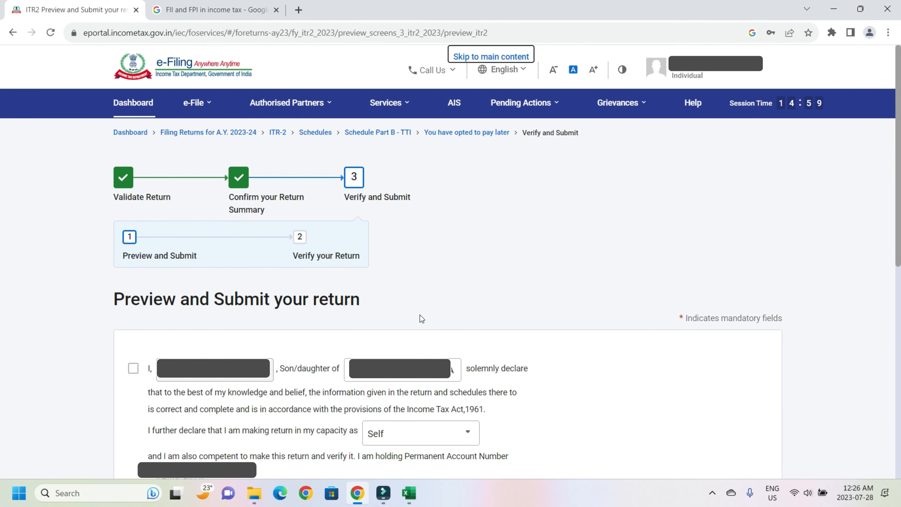
Step: Accept the declaration, preview the ITR-2, and run validation, which reports one head-of-income error
click(134, 371)
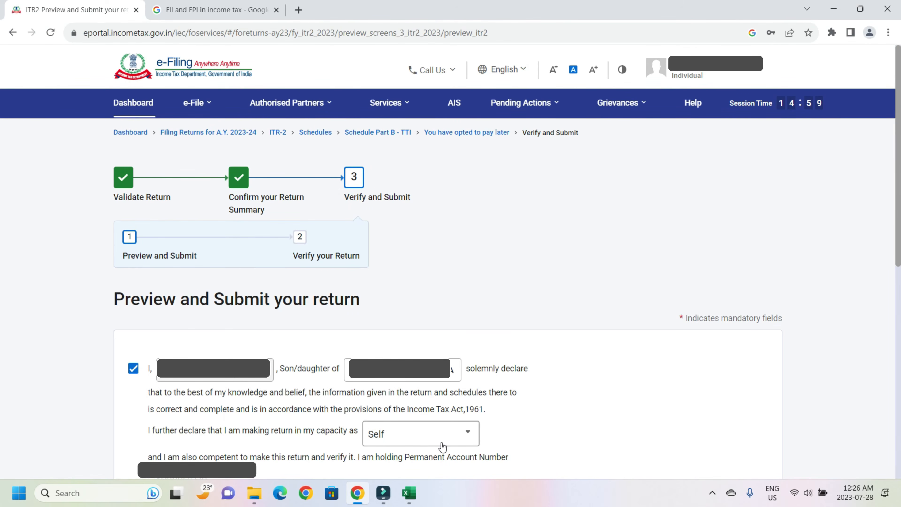
scroll(642, 175, down, 10)
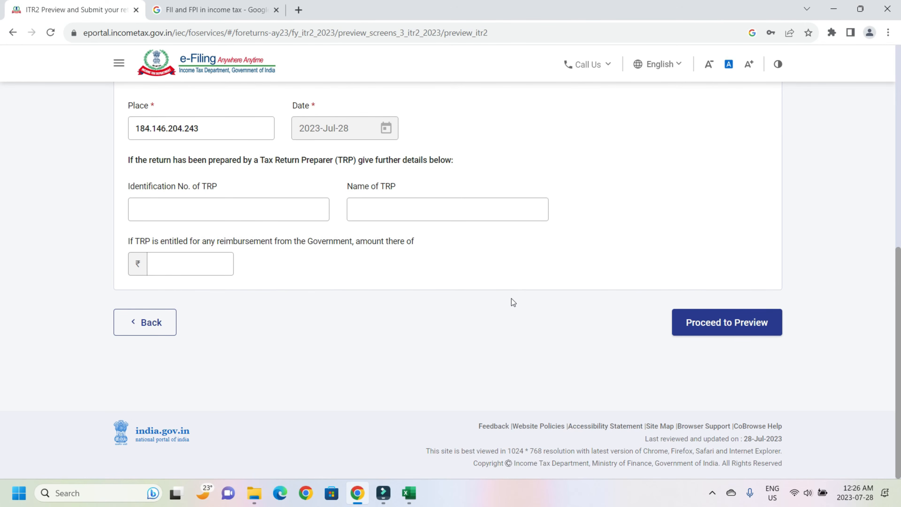
click(735, 326)
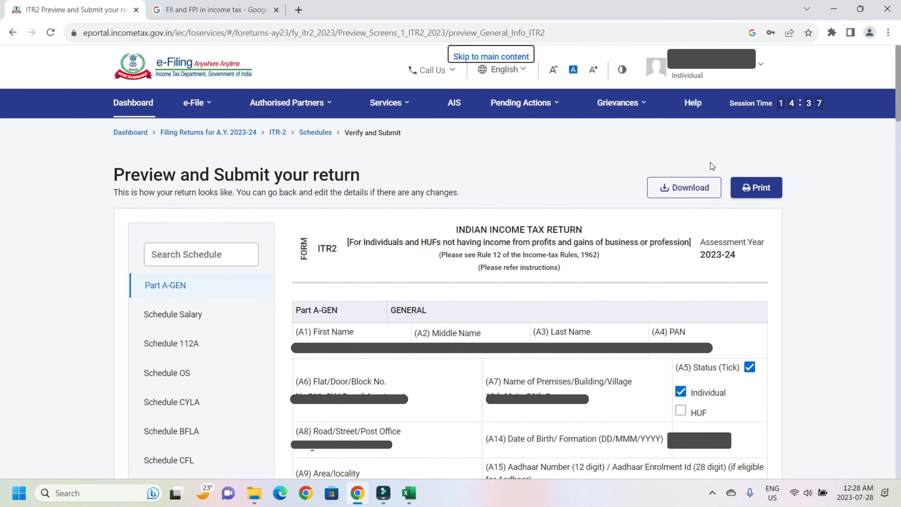
click(899, 87)
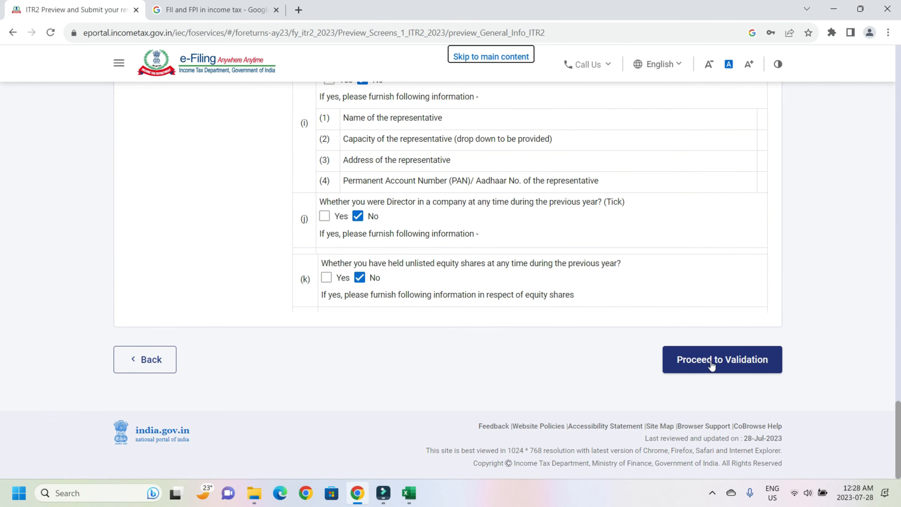
click(711, 365)
scroll(394, 365, down, 2)
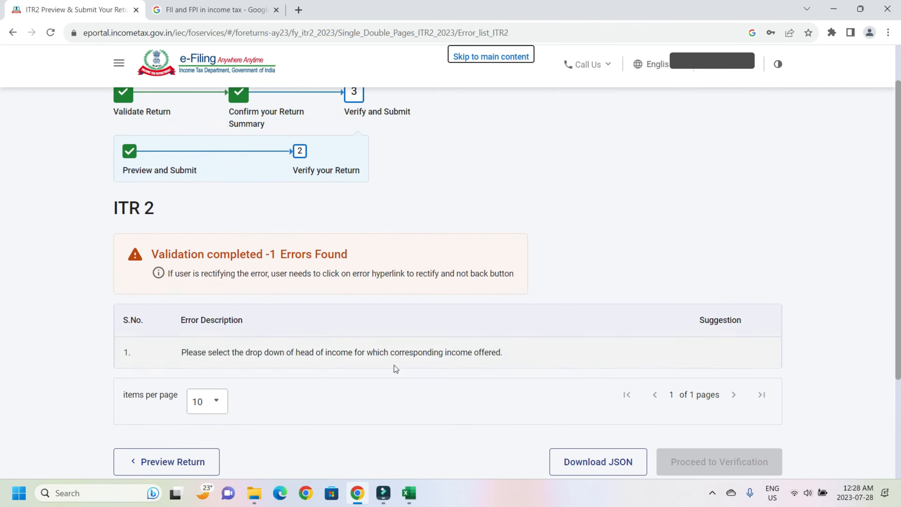
Step: Change the TDS 2 entry's head of income to Income from Other Sources and save it
scroll(394, 365, down, 2)
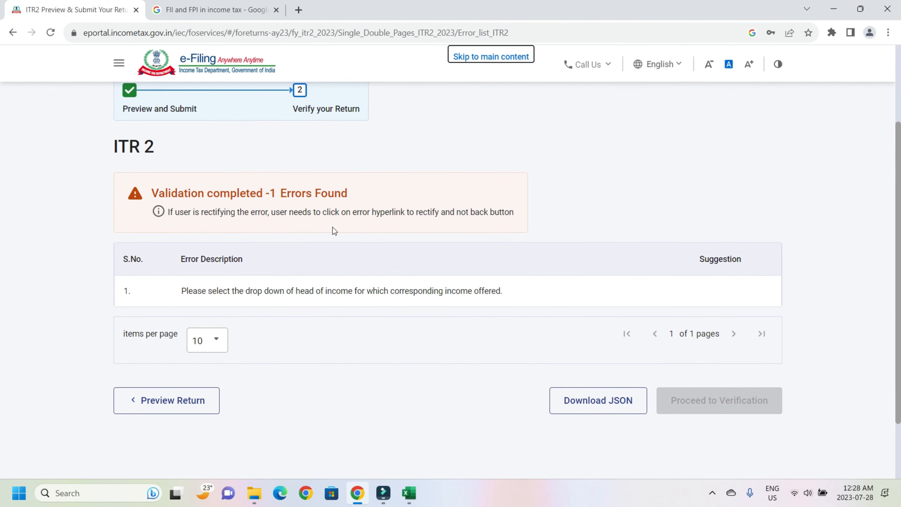
click(375, 294)
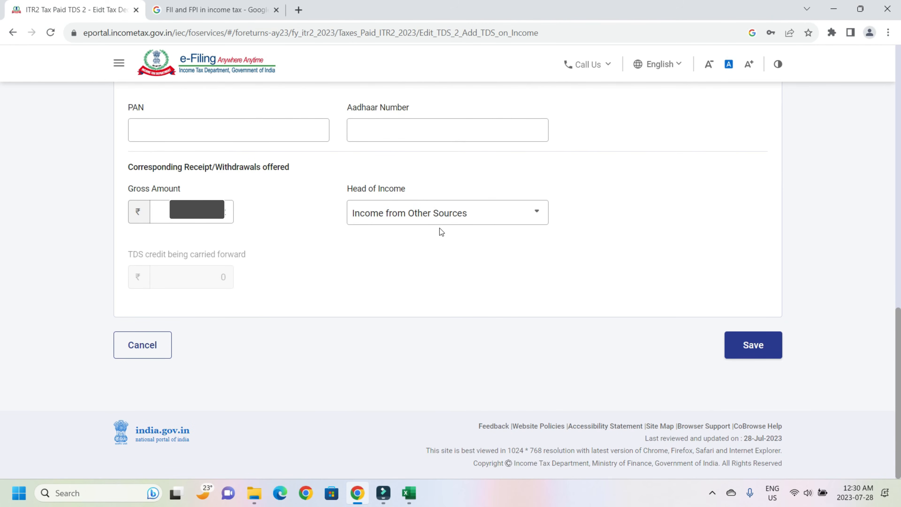
click(753, 351)
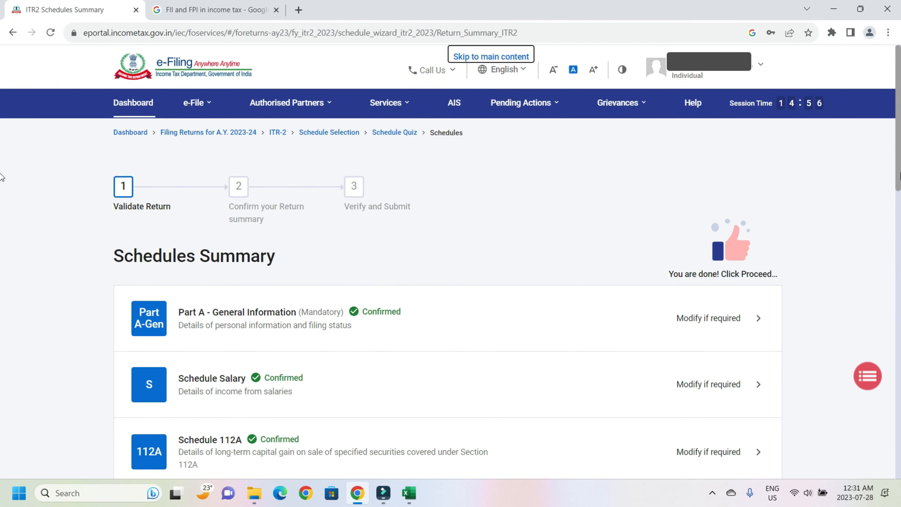
Step: Go through verification and preview to re-validate the ITR 2 return, which now shows no errors
scroll(447, 284, down, 20)
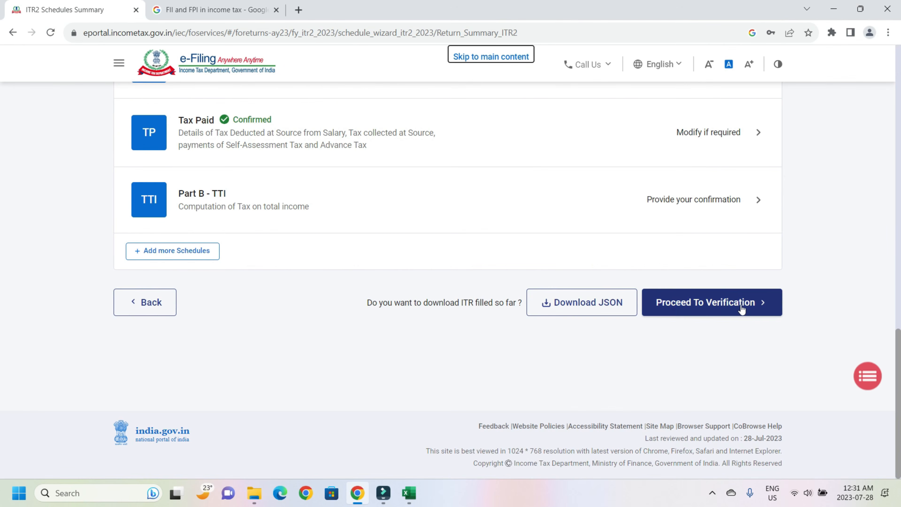
click(741, 309)
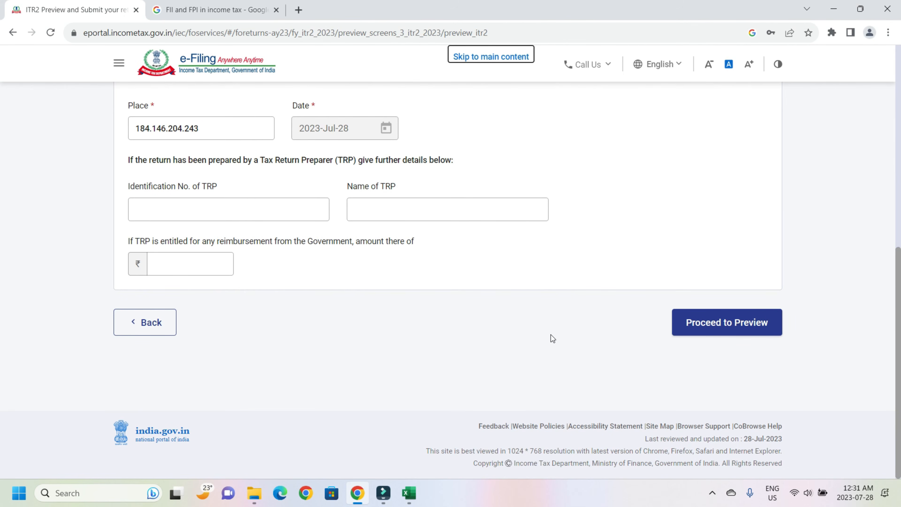
click(715, 333)
scroll(724, 369, down, 15)
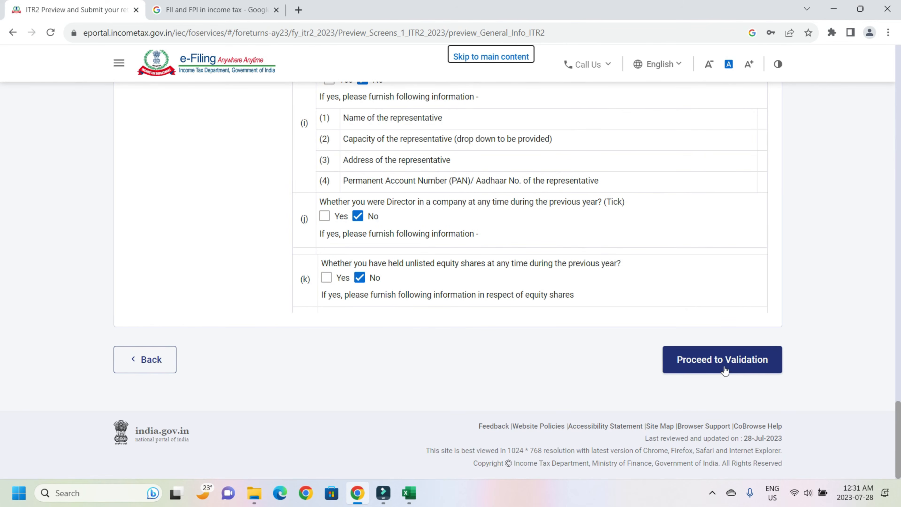
click(725, 369)
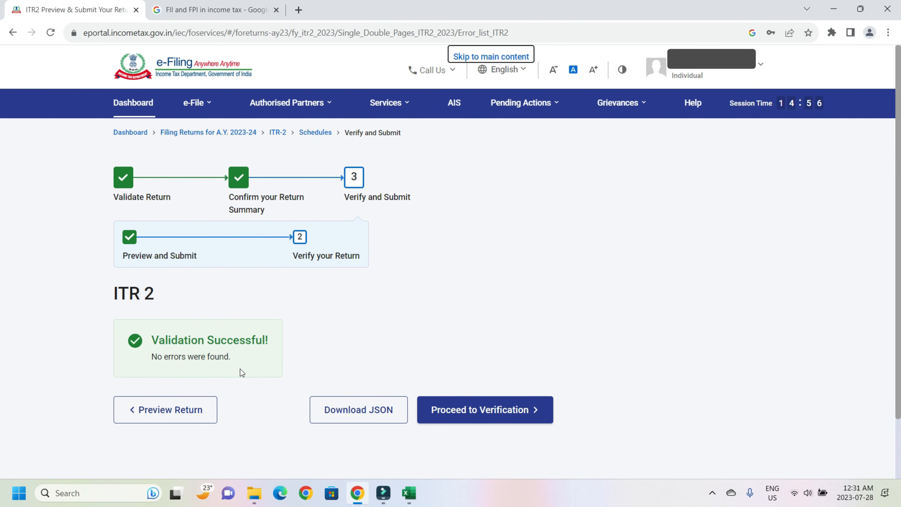
Step: Advance the validated ITR 2 return to the Verify and Submit stage
click(484, 419)
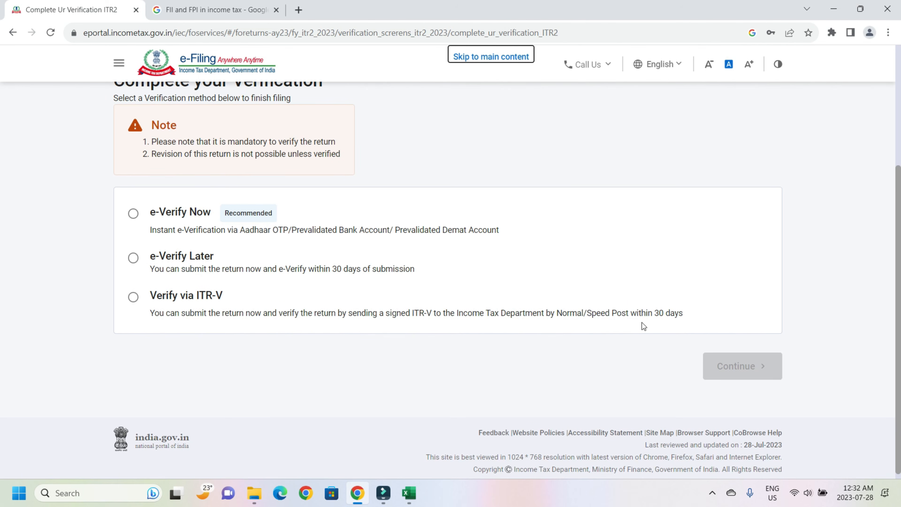
Step: Choose to e-verify the return now, using the Aadhaar OTP method
click(133, 214)
click(739, 368)
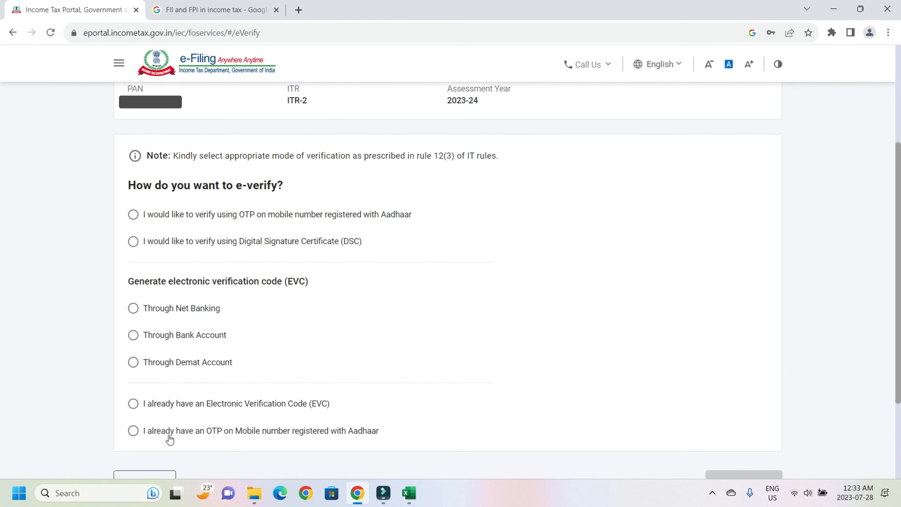
scroll(647, 349, down, 3)
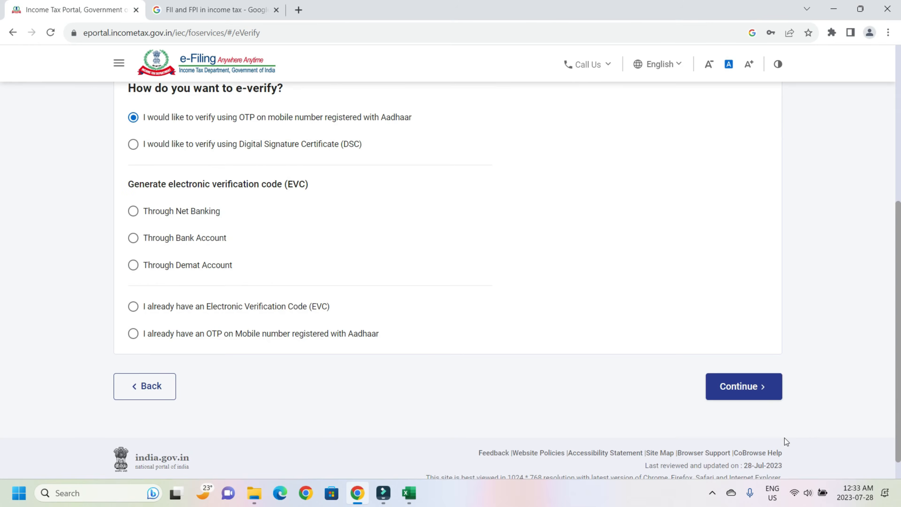
click(740, 385)
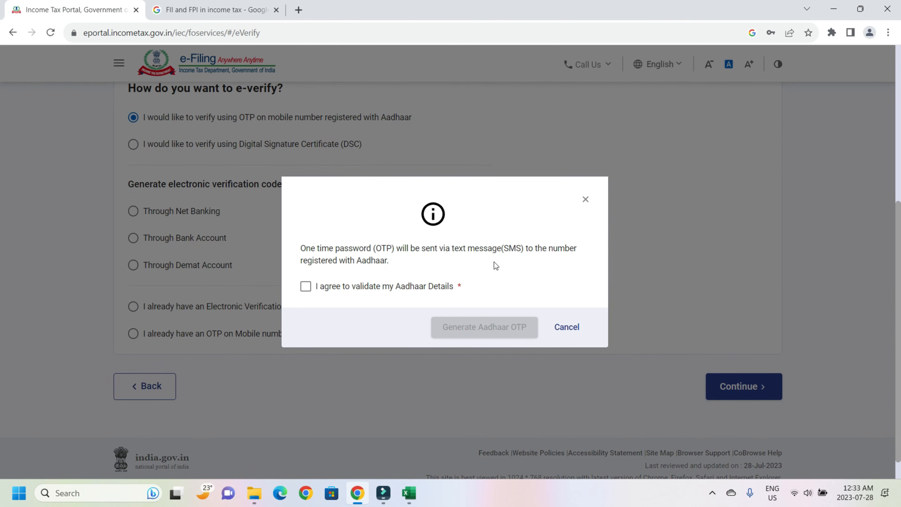
Step: Give Aadhaar consent, generate and validate the OTP to submit the return, then download the receipt PDF
click(304, 288)
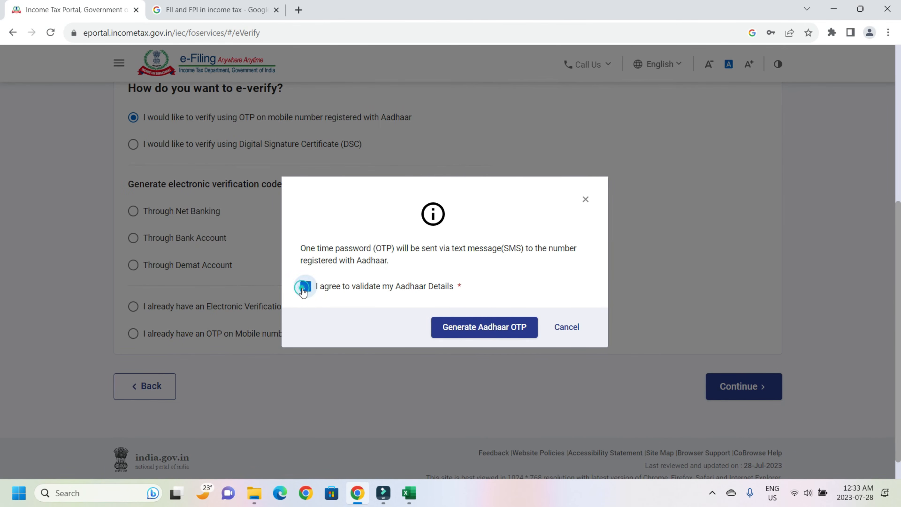
click(496, 335)
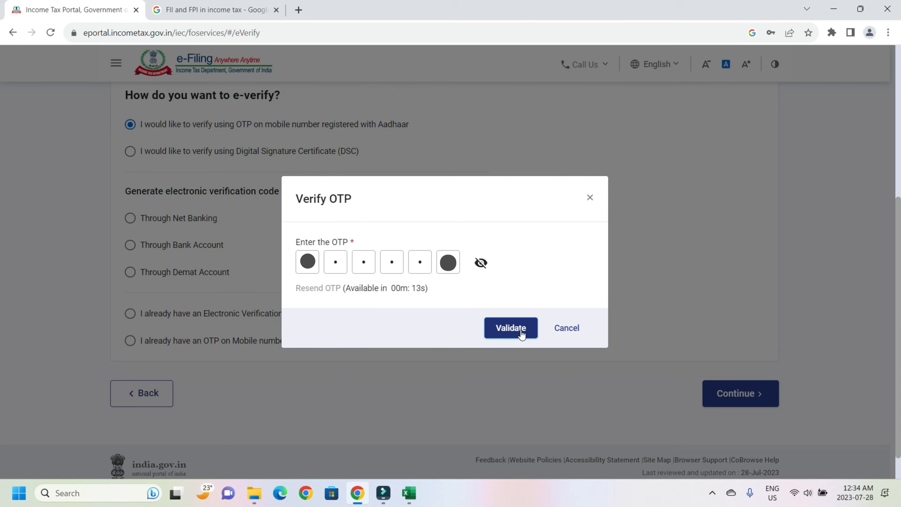
click(520, 331)
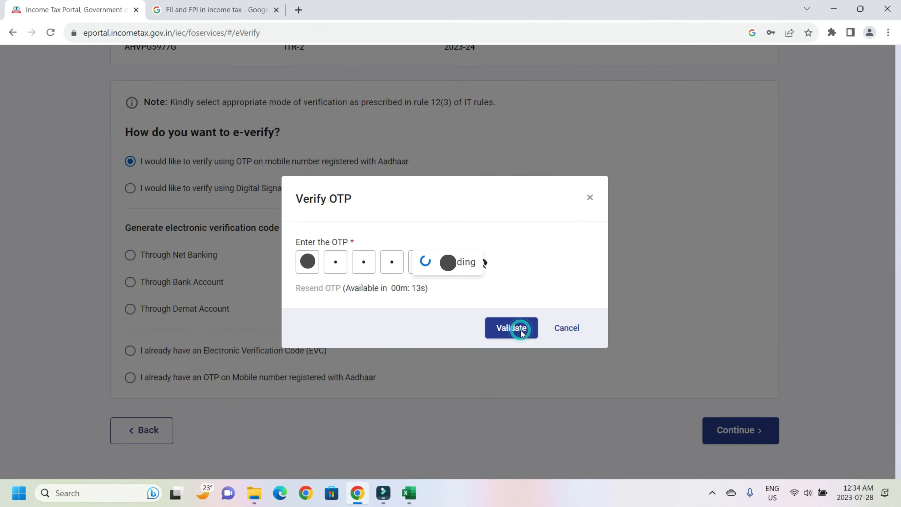
click(522, 321)
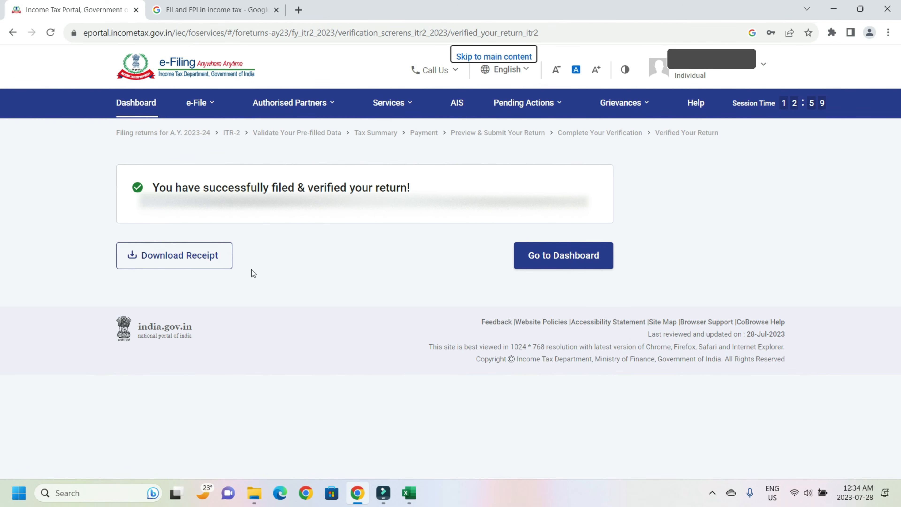
click(185, 265)
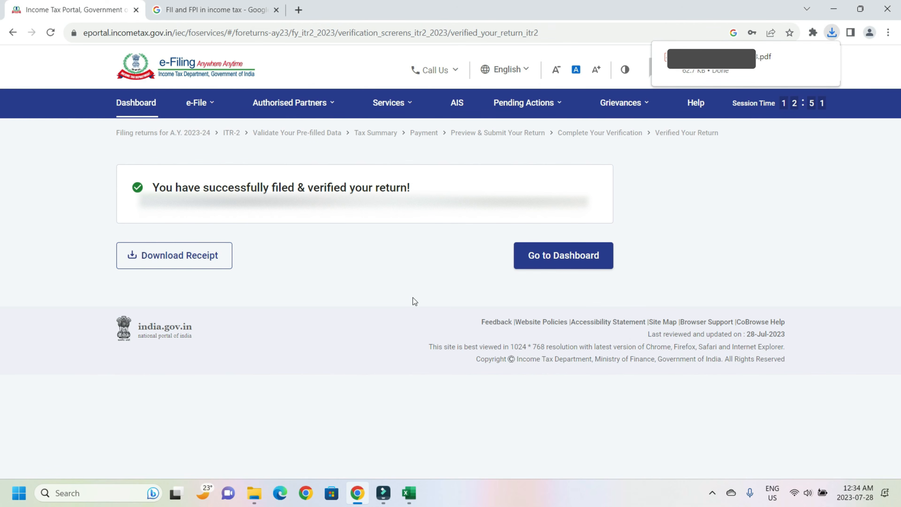